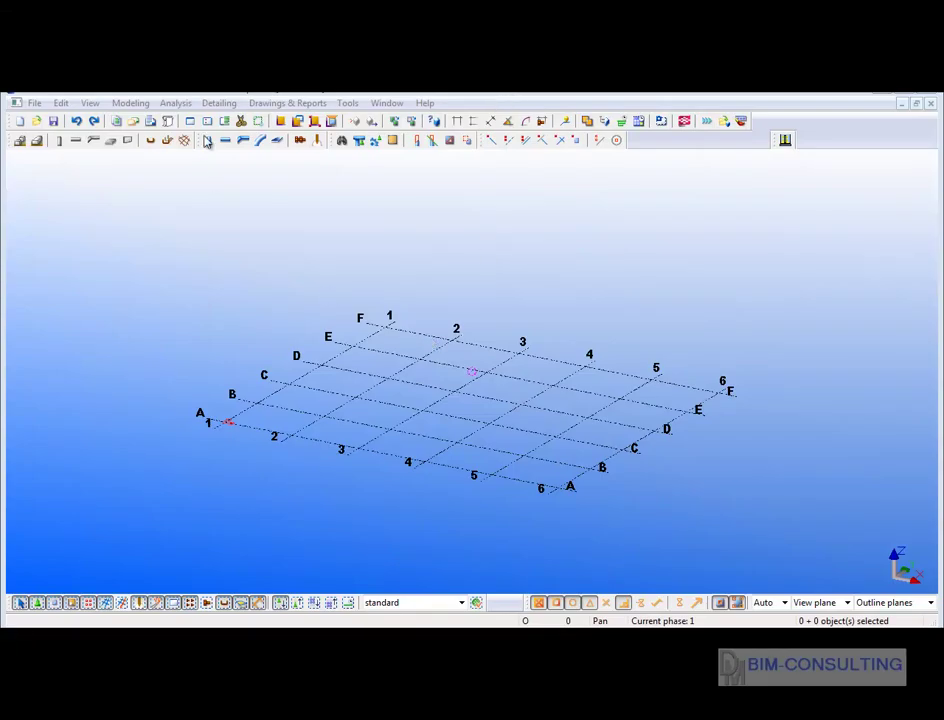
Open the Drawings & Reports menu to reach Drawing Settings and Drawing Layout.
click(280, 104)
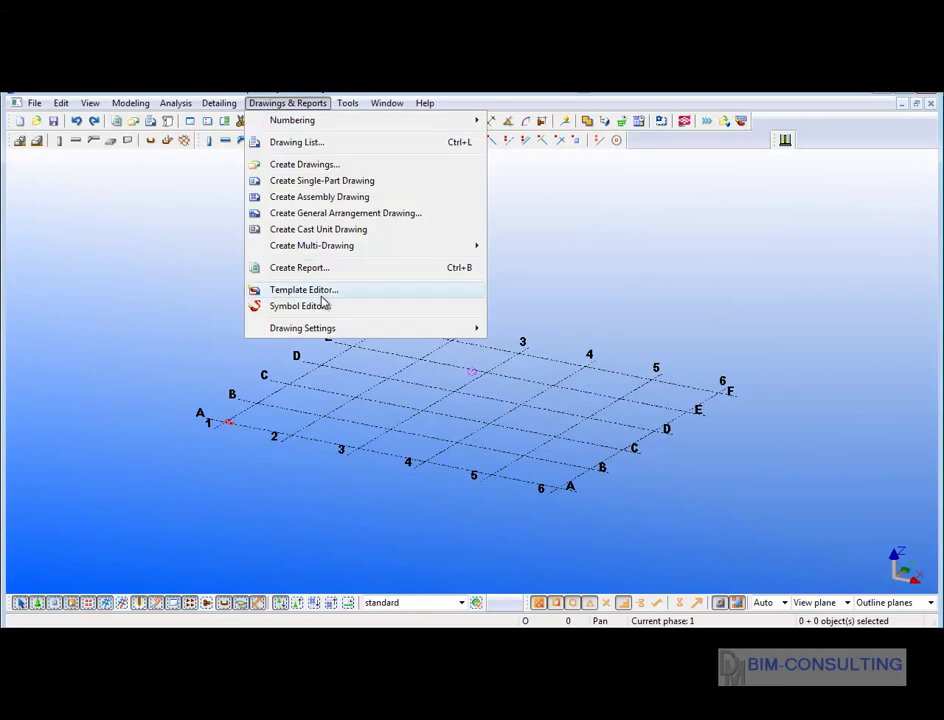
mouse_move(303, 328)
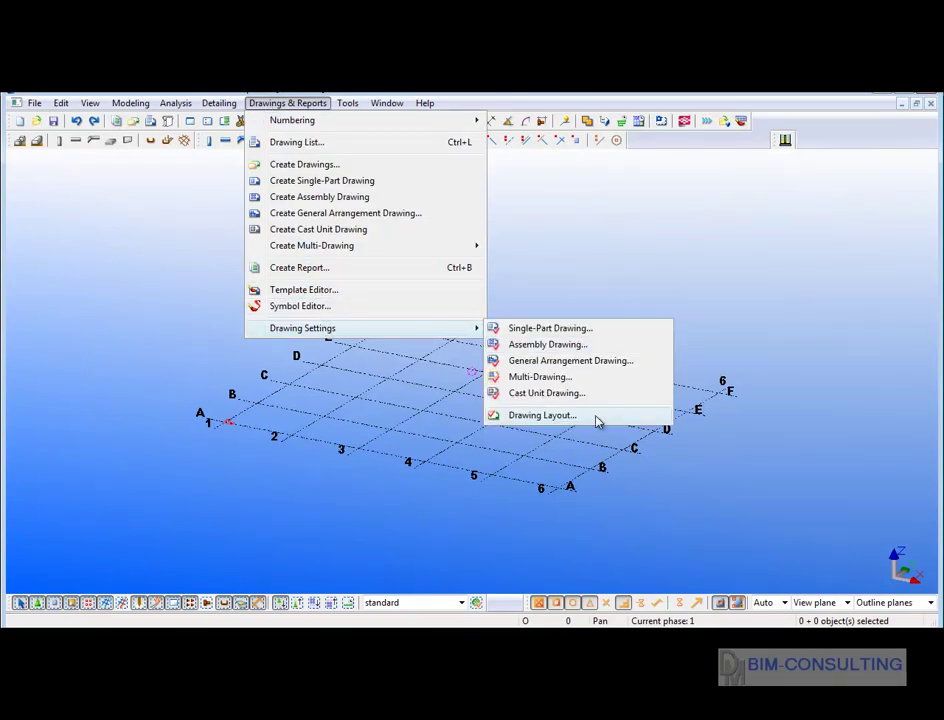
Create a new drawing layout named DM_Drawings.
click(596, 421)
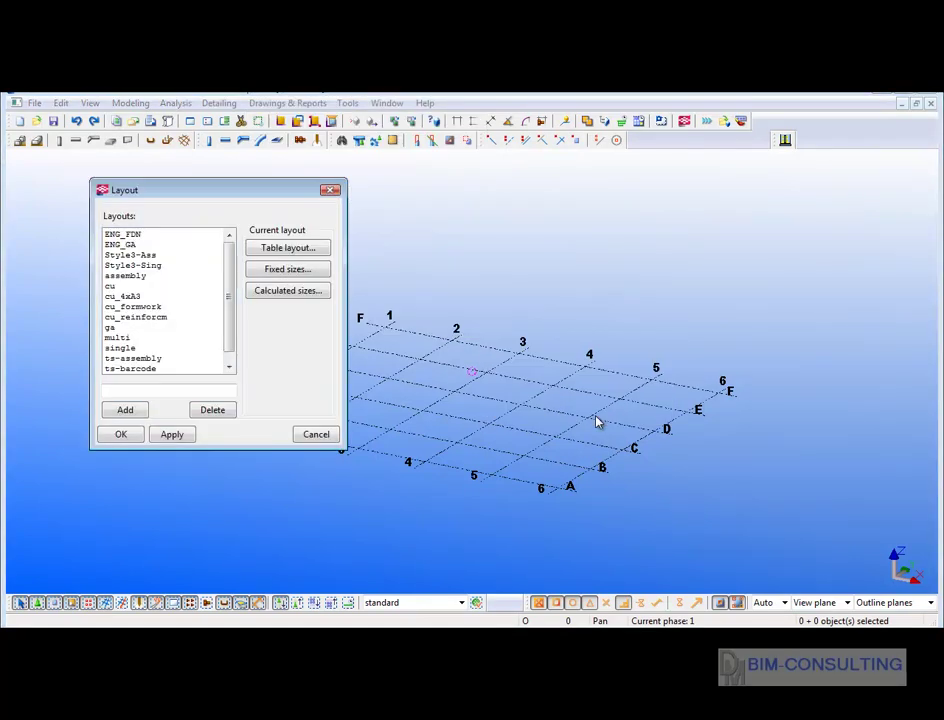
click(131, 391)
text(DM_Drawings)
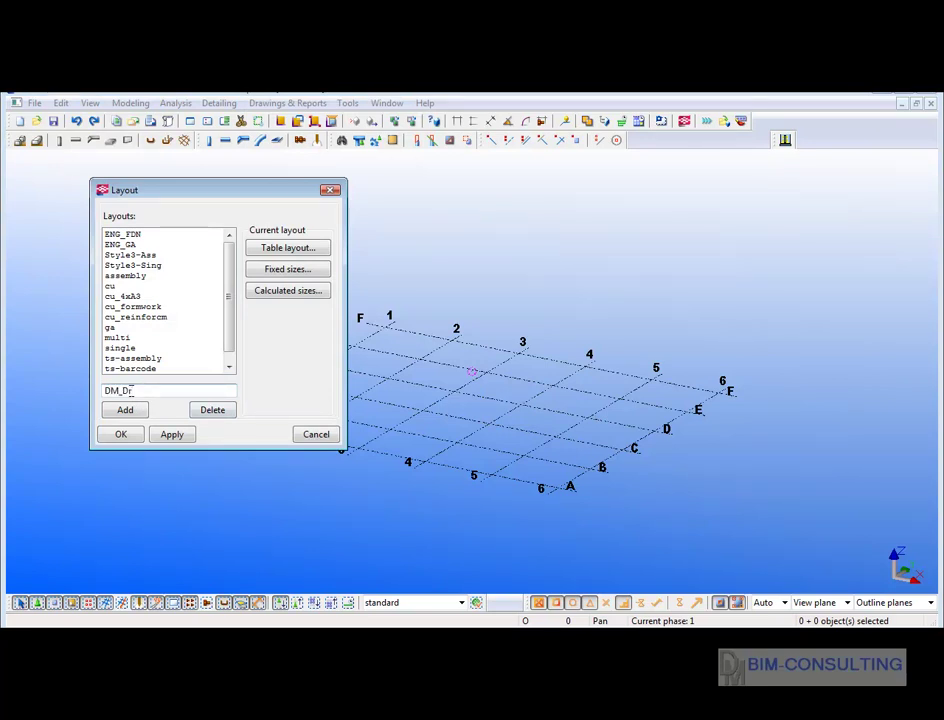
click(125, 410)
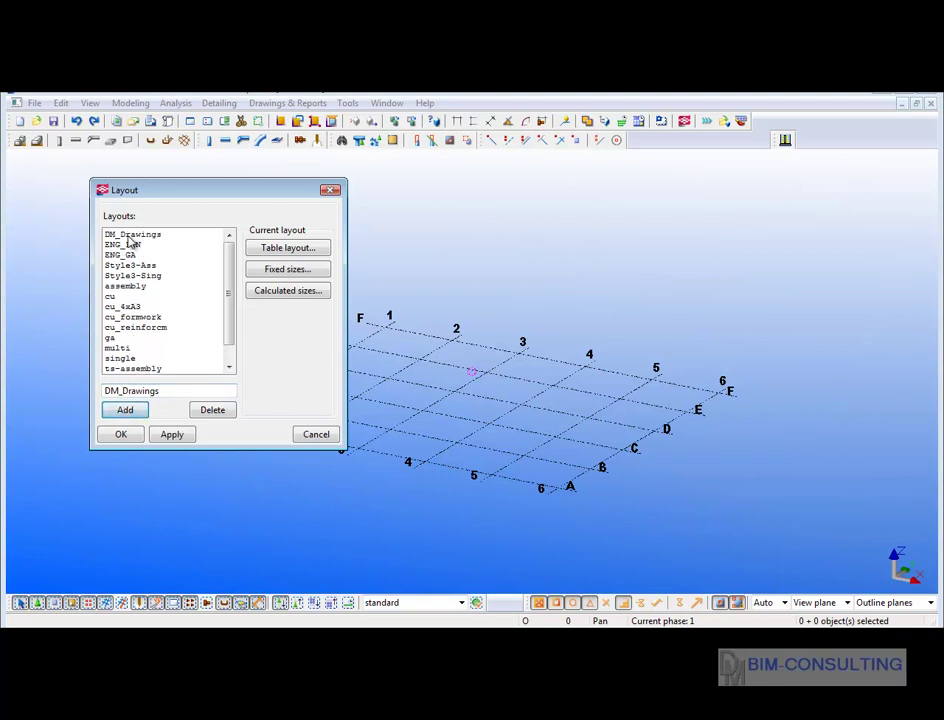
click(130, 236)
Add a table layout named A1 to DM_Drawings and select it.
click(272, 250)
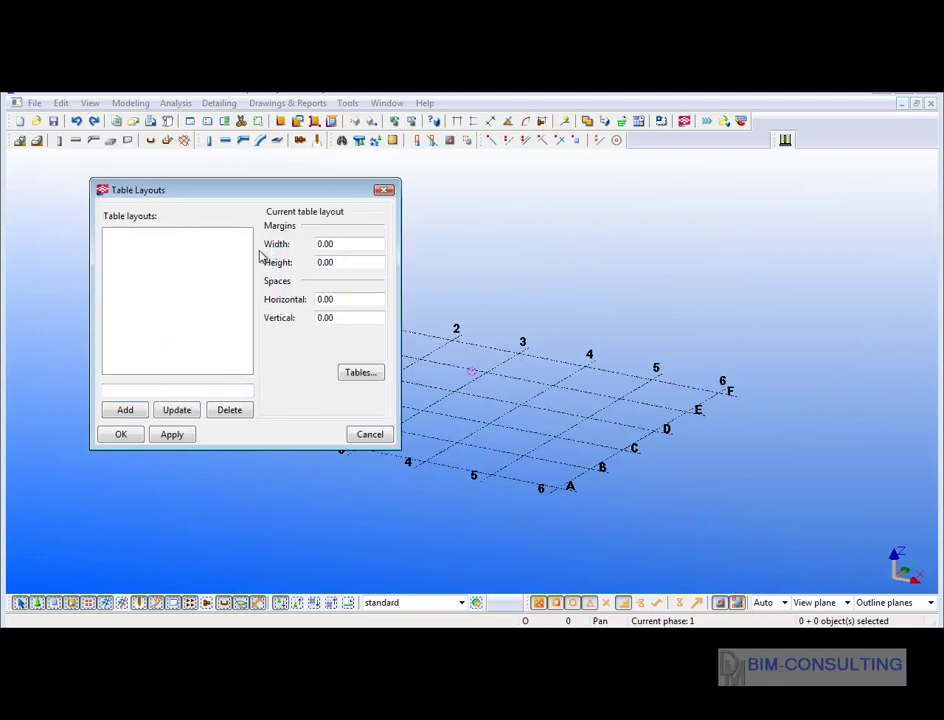
click(115, 391)
text(A1)
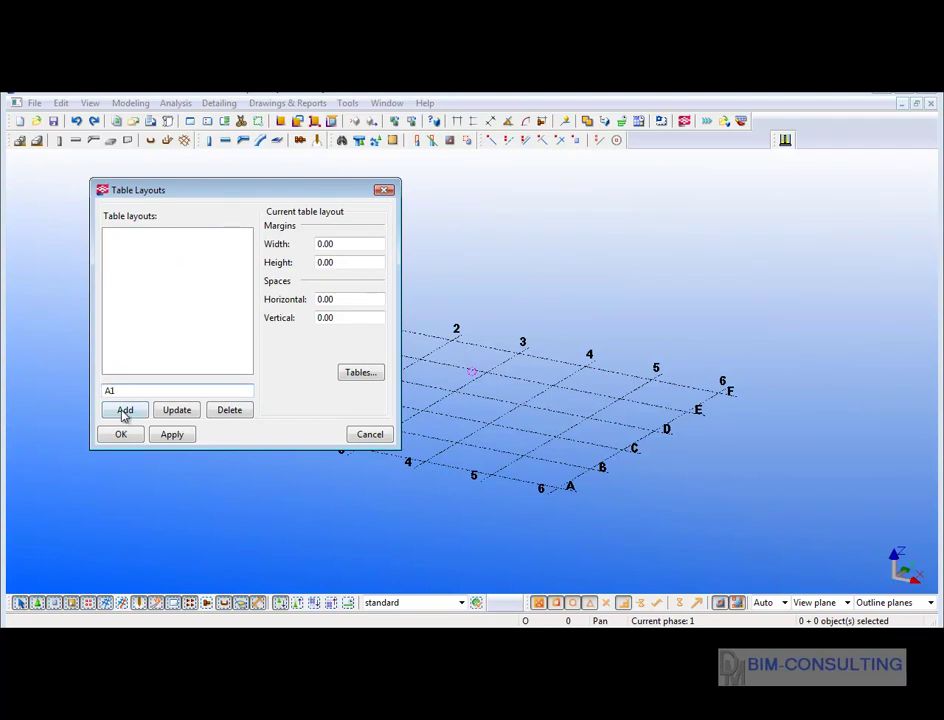
click(124, 411)
click(110, 238)
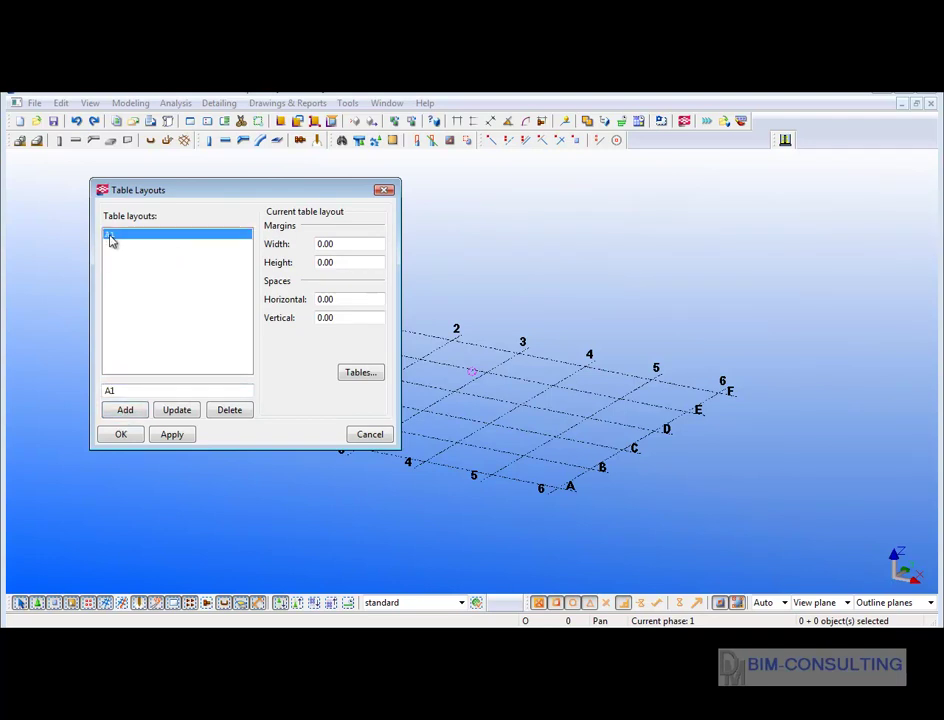
click(359, 372)
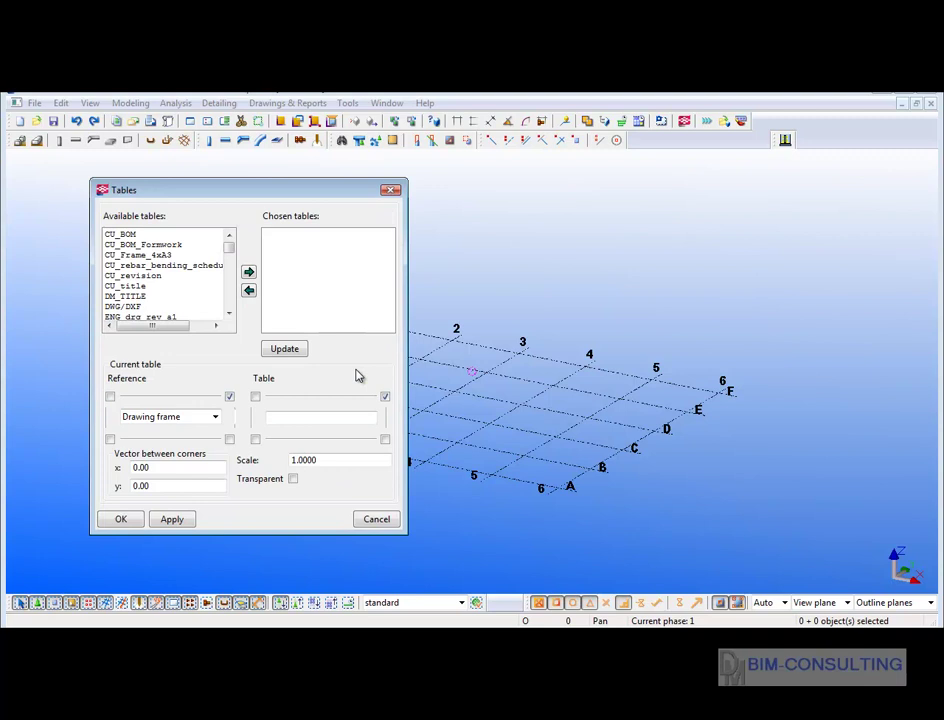
Add DM_TITLE to A1's chosen tables, anchored bottom-right to the frame's bottom-right corner.
click(190, 298)
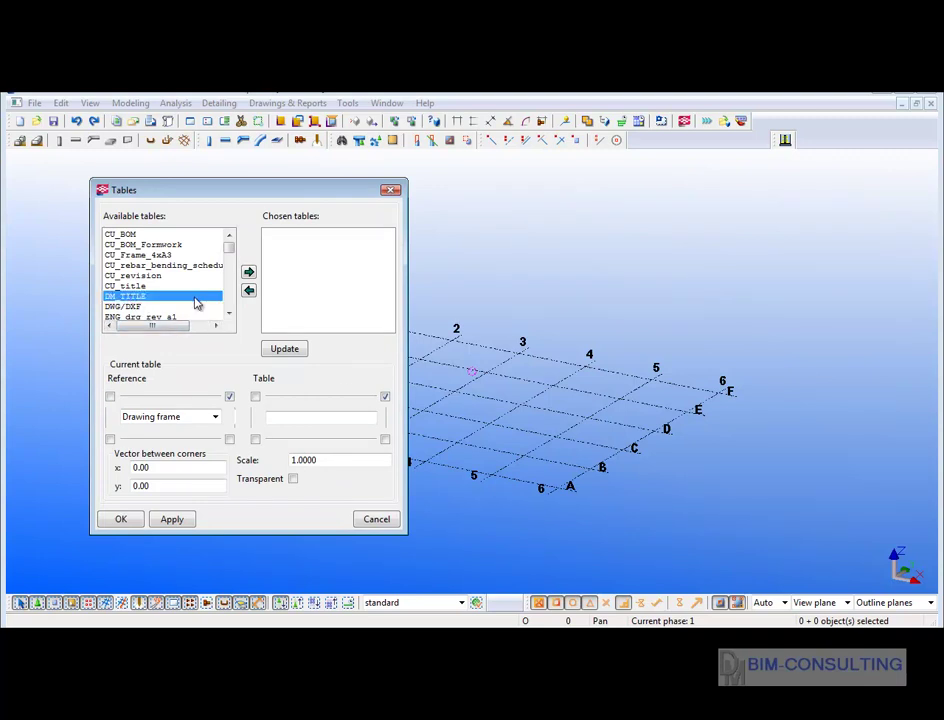
click(249, 271)
click(289, 236)
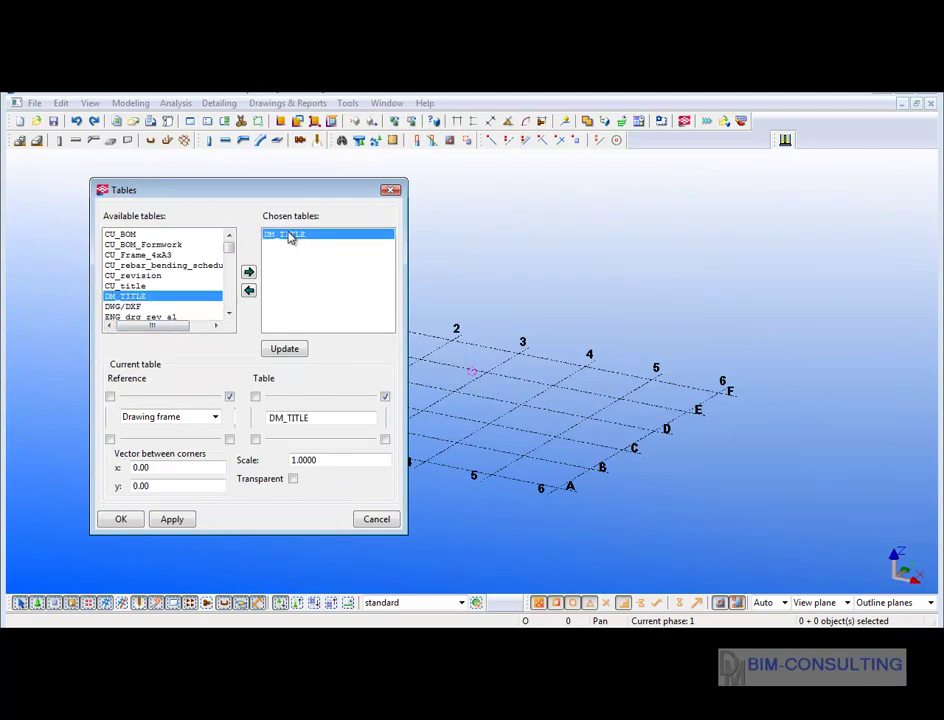
click(229, 439)
click(229, 396)
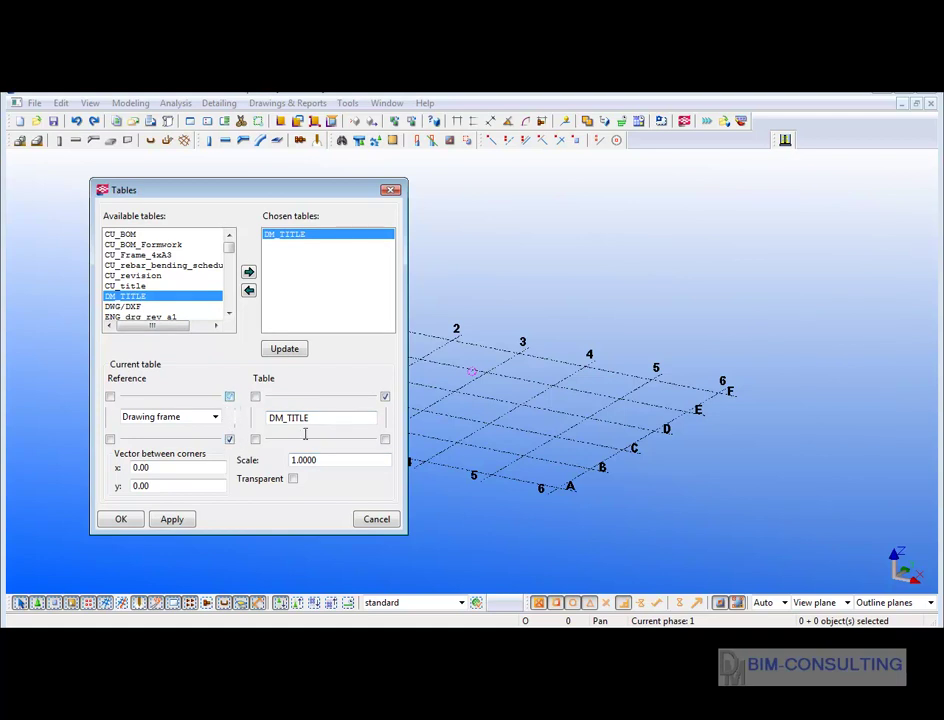
click(385, 439)
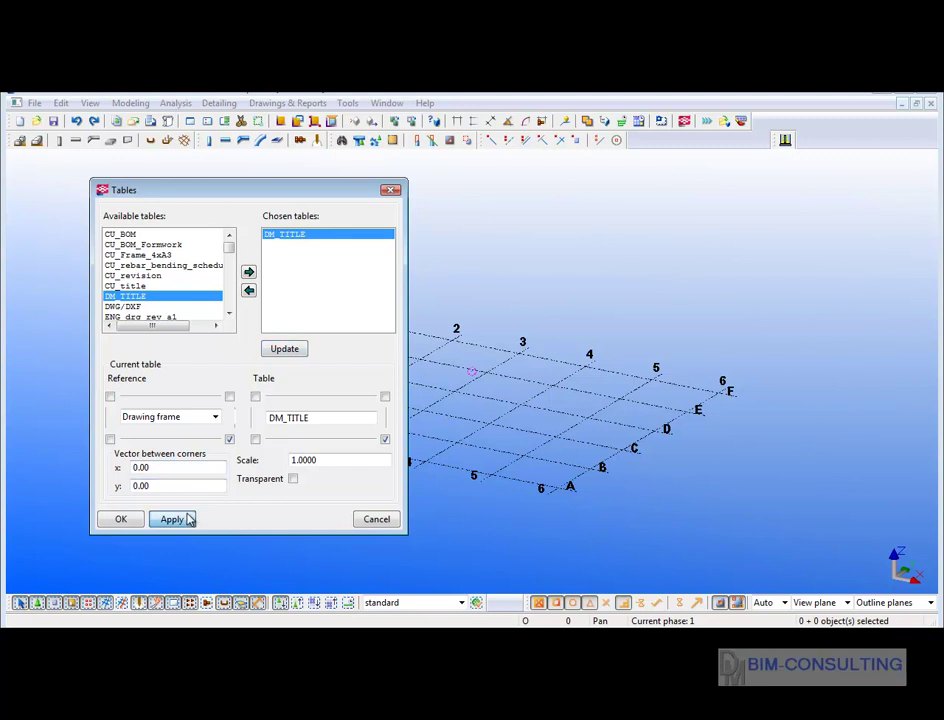
click(121, 519)
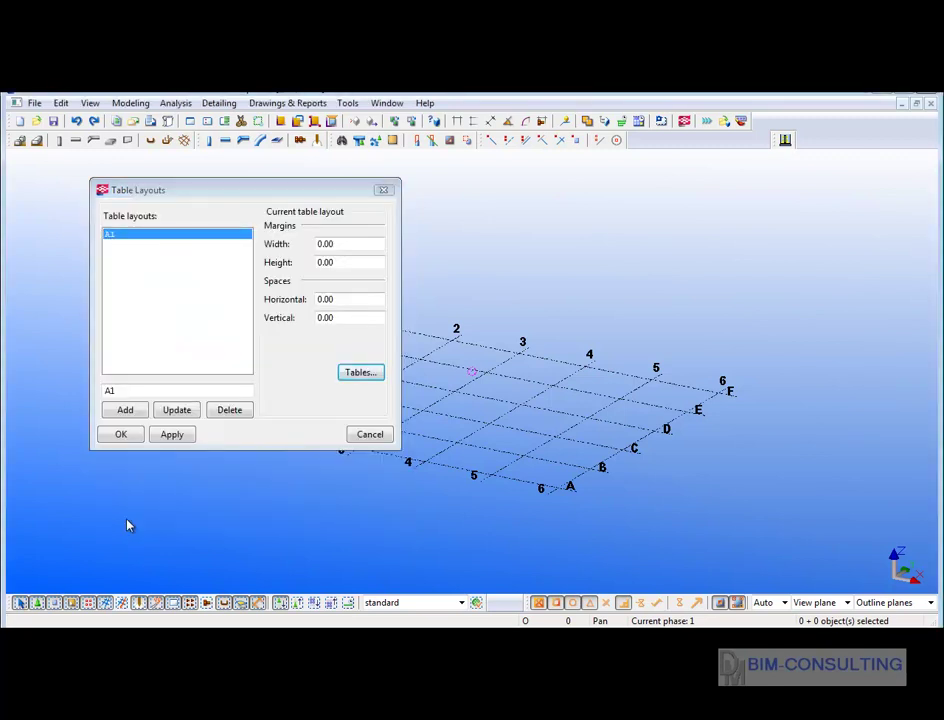
click(123, 436)
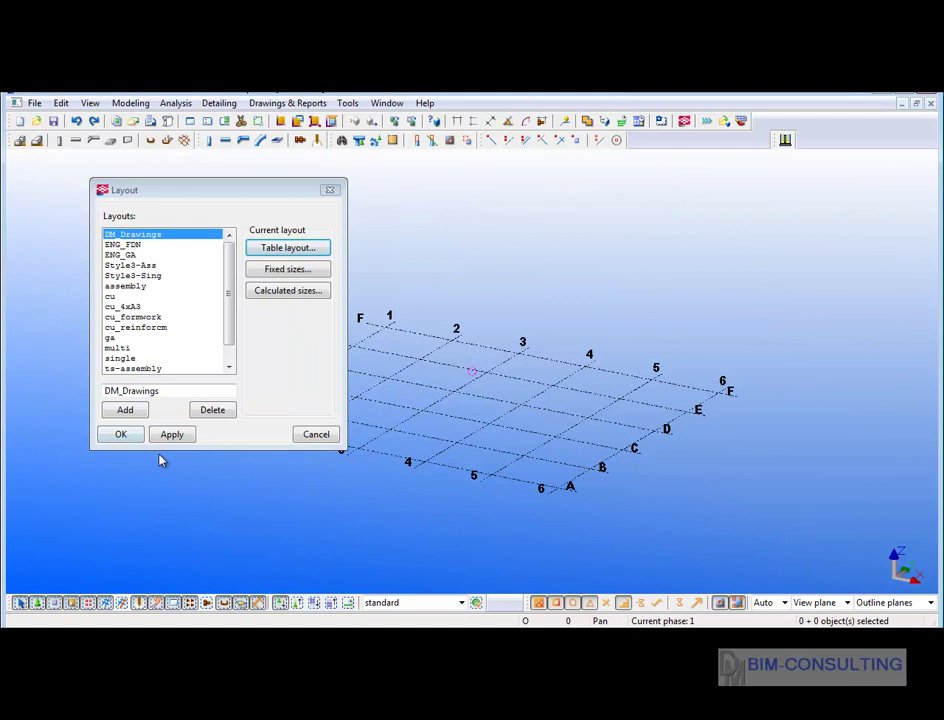
Close the layout settings and create a GA drawing of the 3D view, set to open.
click(119, 436)
click(394, 491)
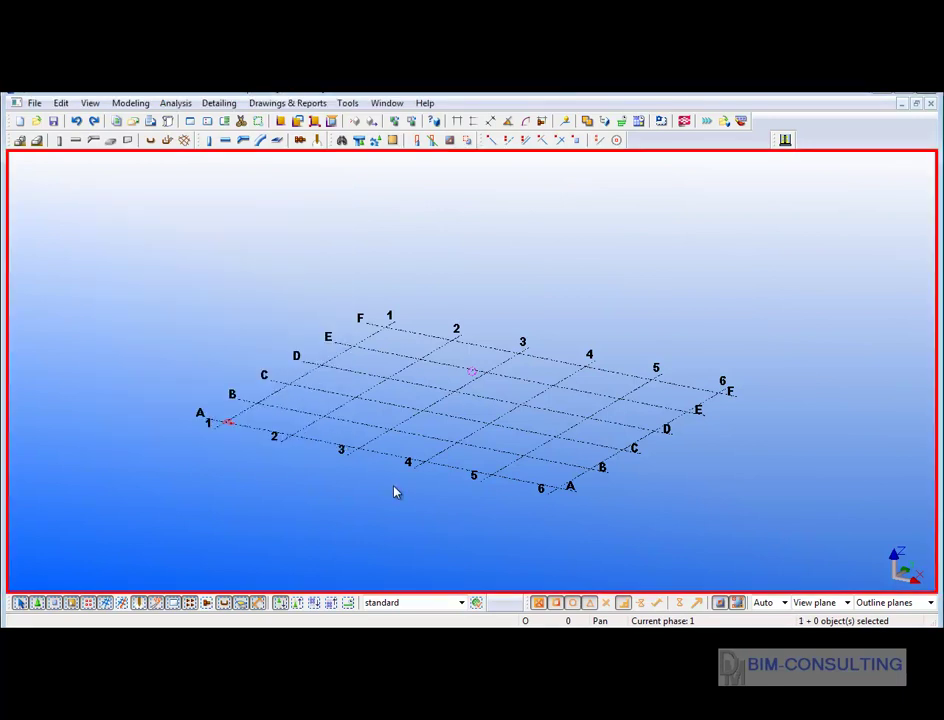
right_click(394, 491)
click(440, 460)
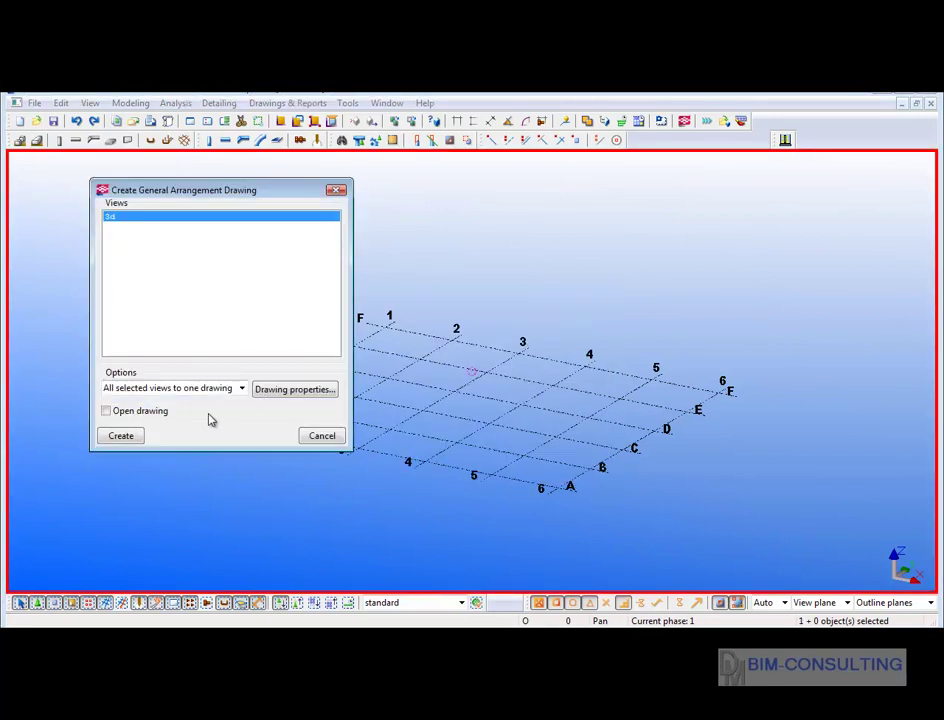
click(108, 411)
click(125, 436)
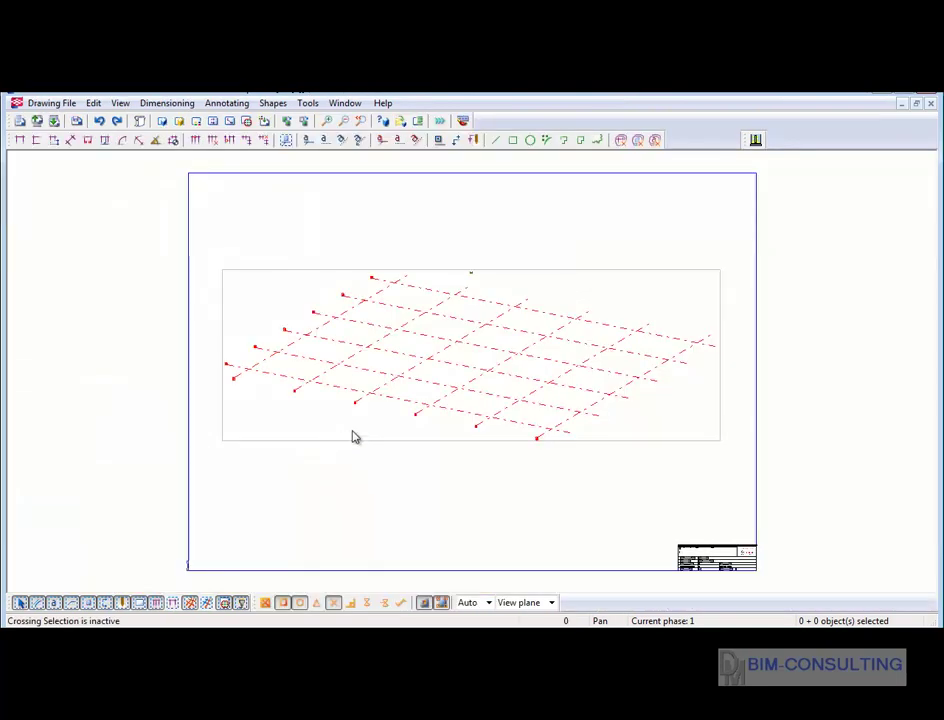
Load the A1-BLANK property set into the drawing properties.
mouse_move(352, 437)
middle_down()
mouse_move(341, 383)
mouse_move(327, 382)
middle_up()
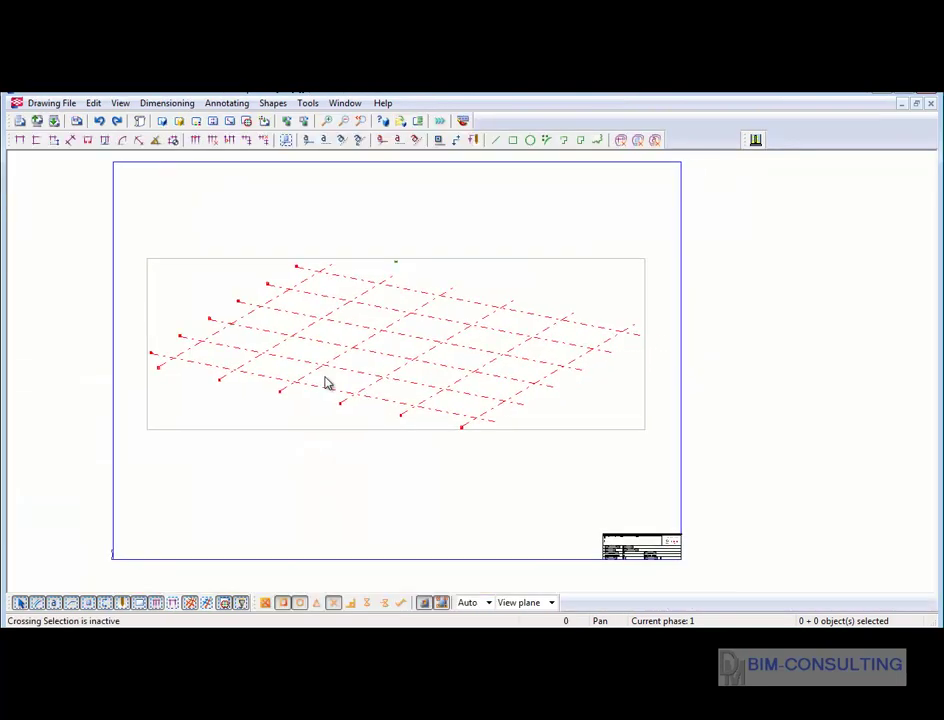
double_click(391, 235)
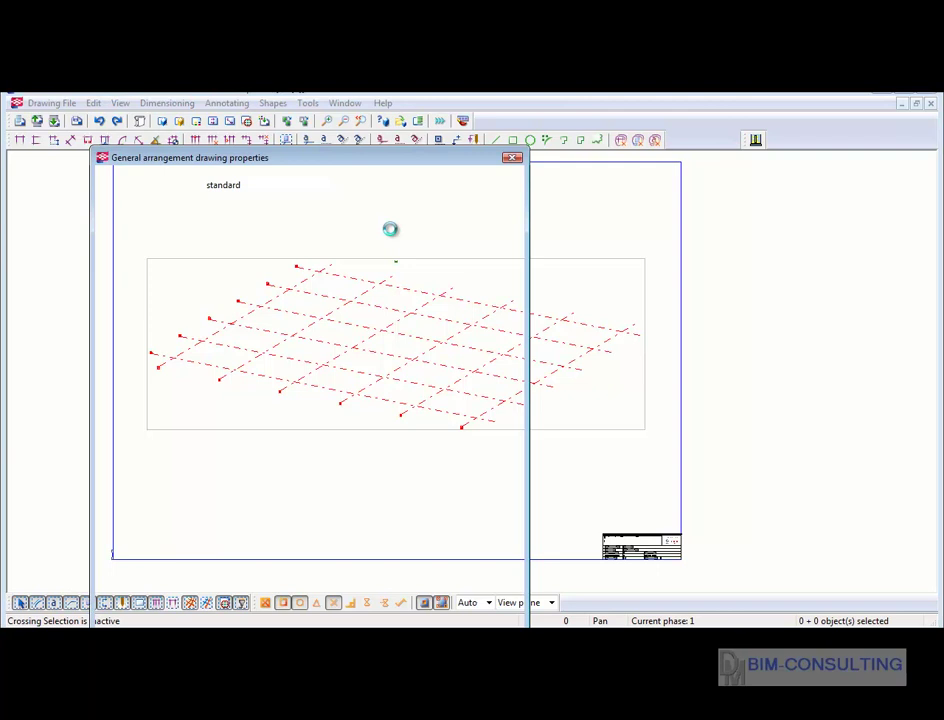
drag(286, 159, 331, 122)
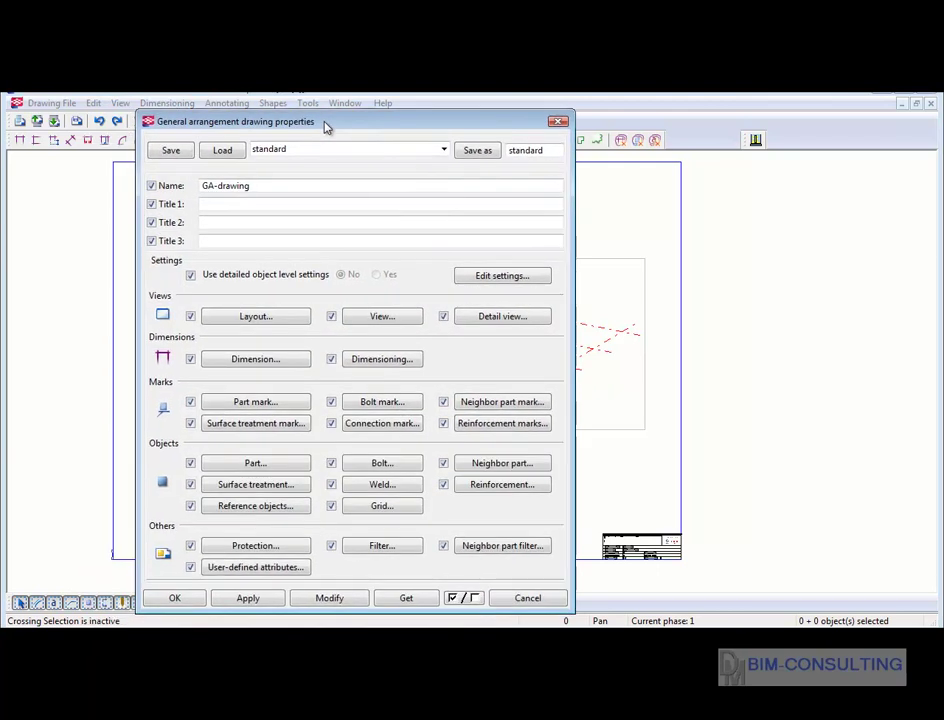
click(268, 320)
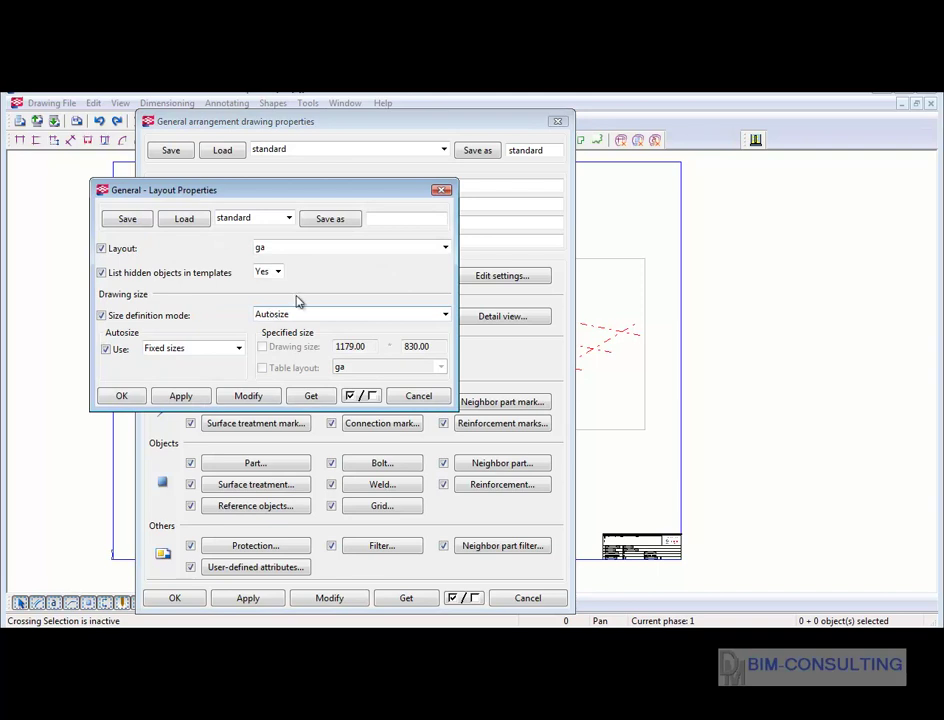
click(441, 190)
click(446, 152)
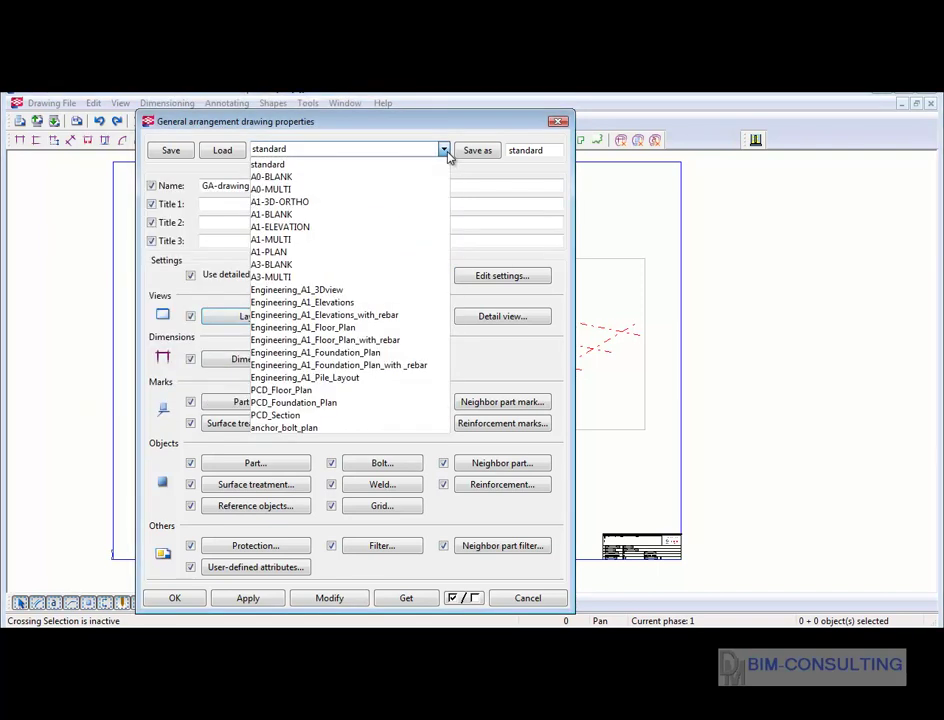
click(420, 216)
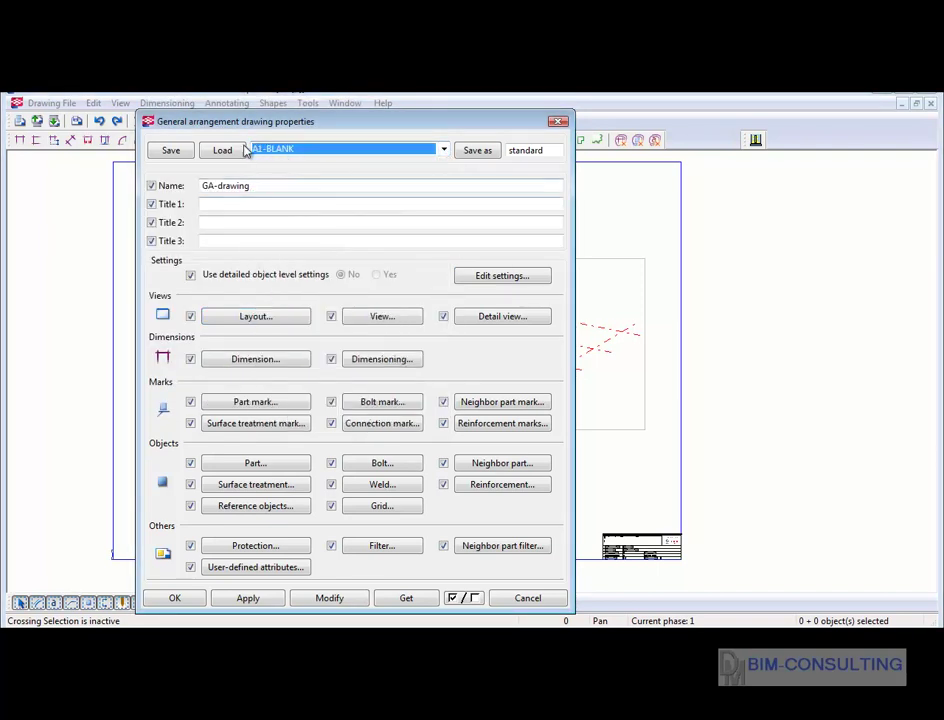
click(236, 152)
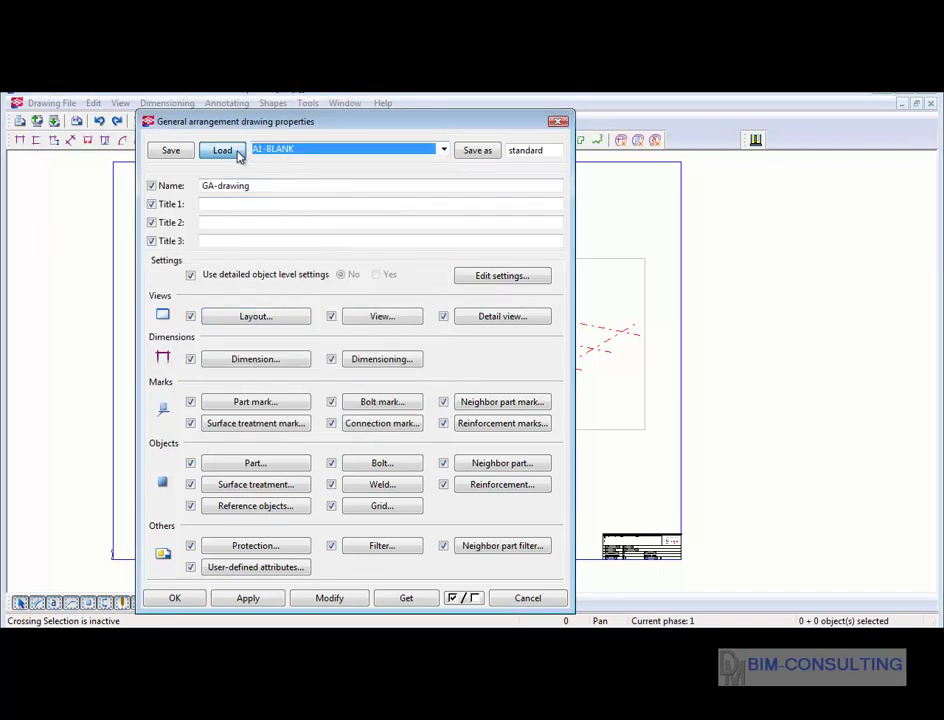
Set the drawing layout to DM_Drawings with the A1 table layout and apply it.
click(262, 320)
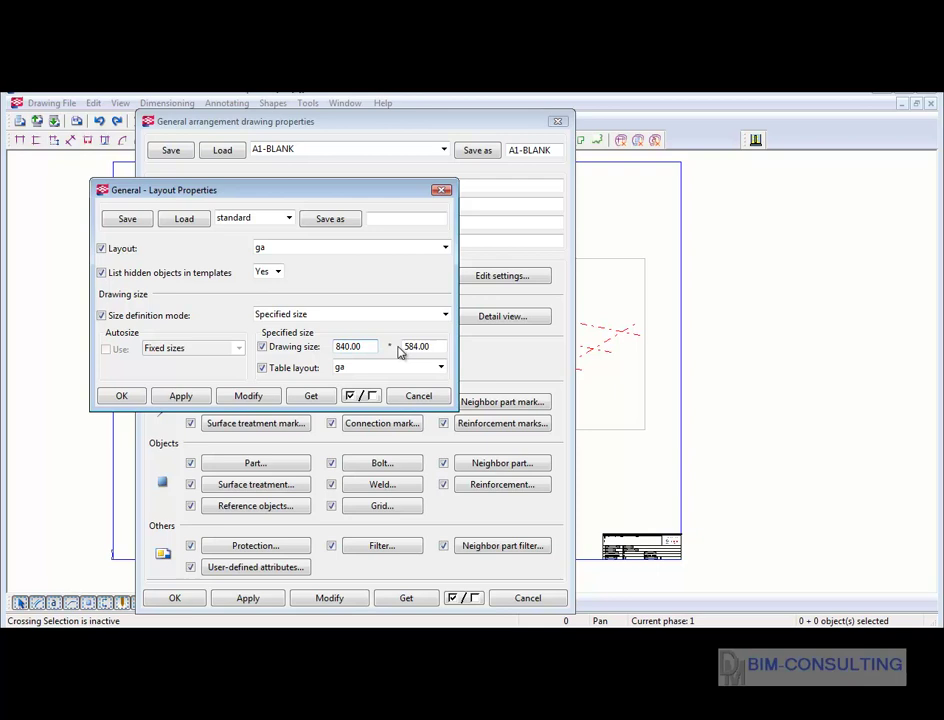
click(291, 254)
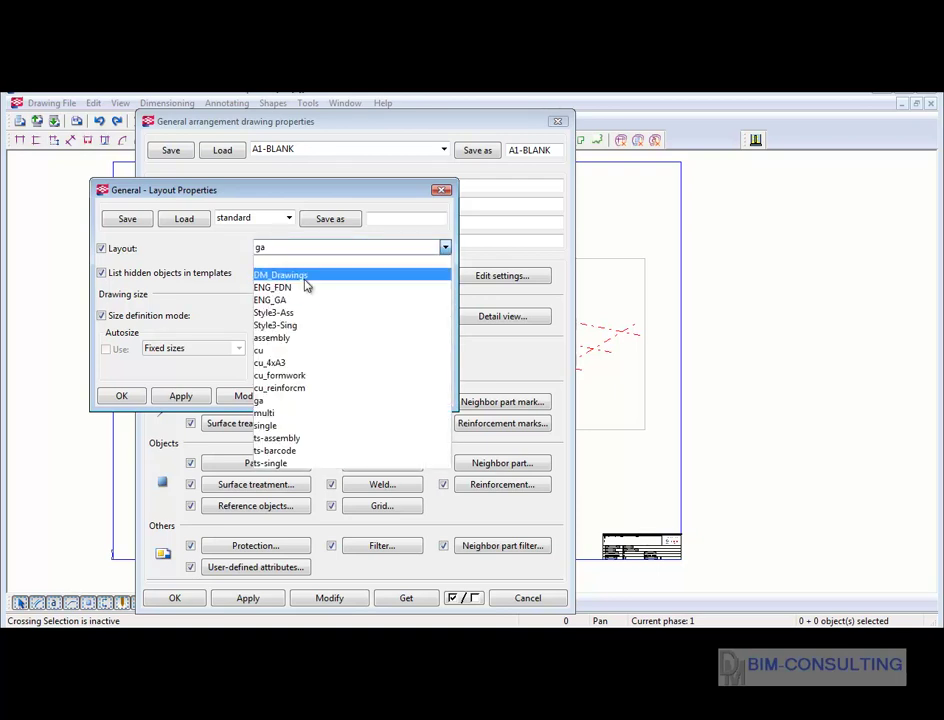
click(306, 283)
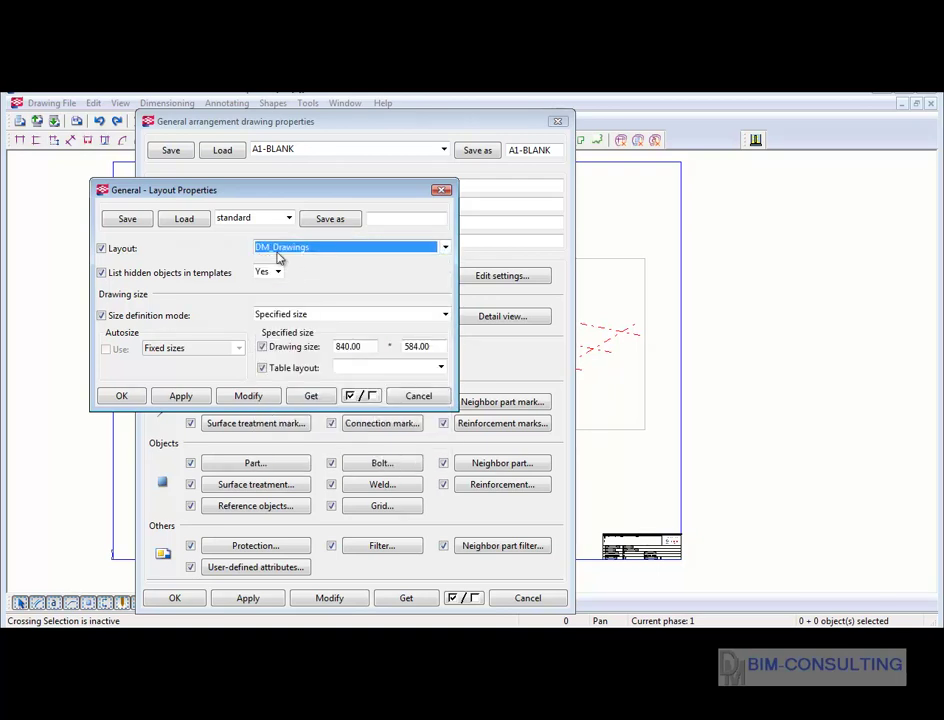
click(441, 370)
click(425, 390)
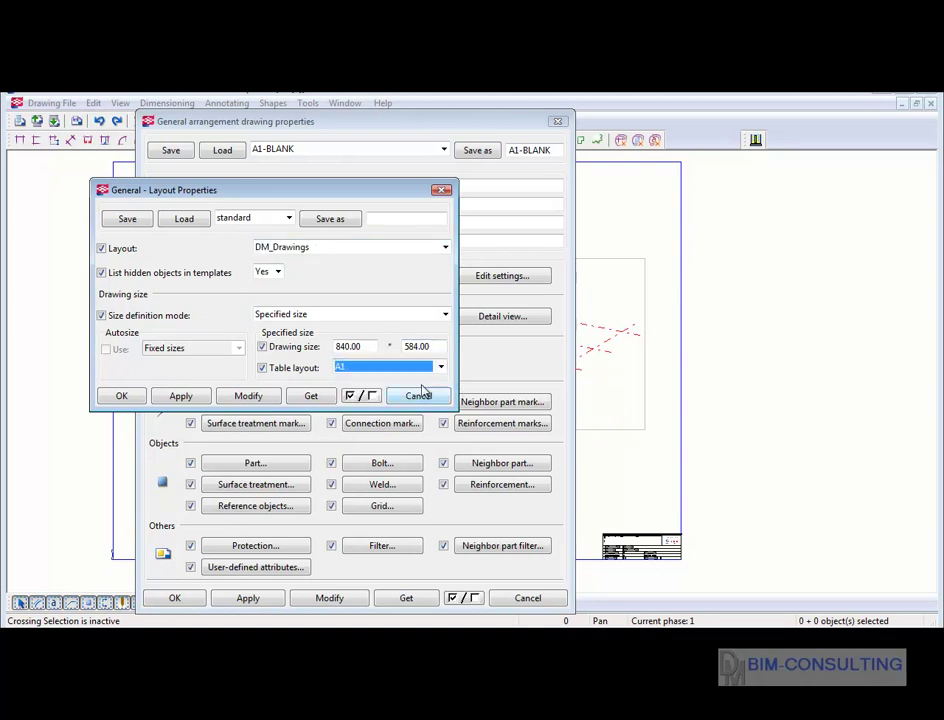
click(181, 396)
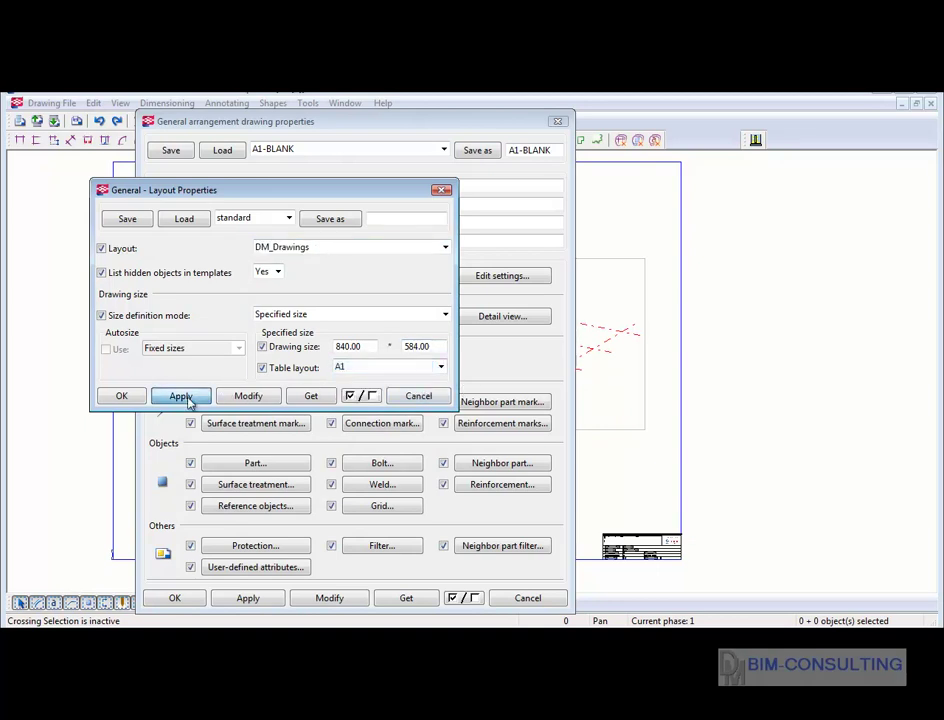
click(247, 396)
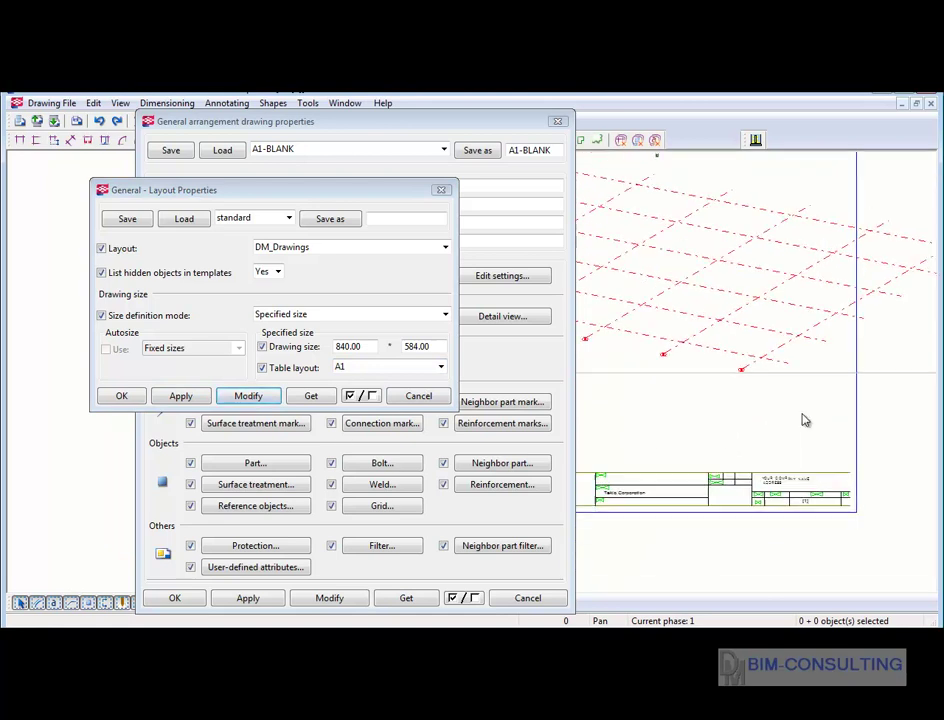
Change the sheet size to 850 × 590 and update the drawing.
drag(468, 126, 125, 126)
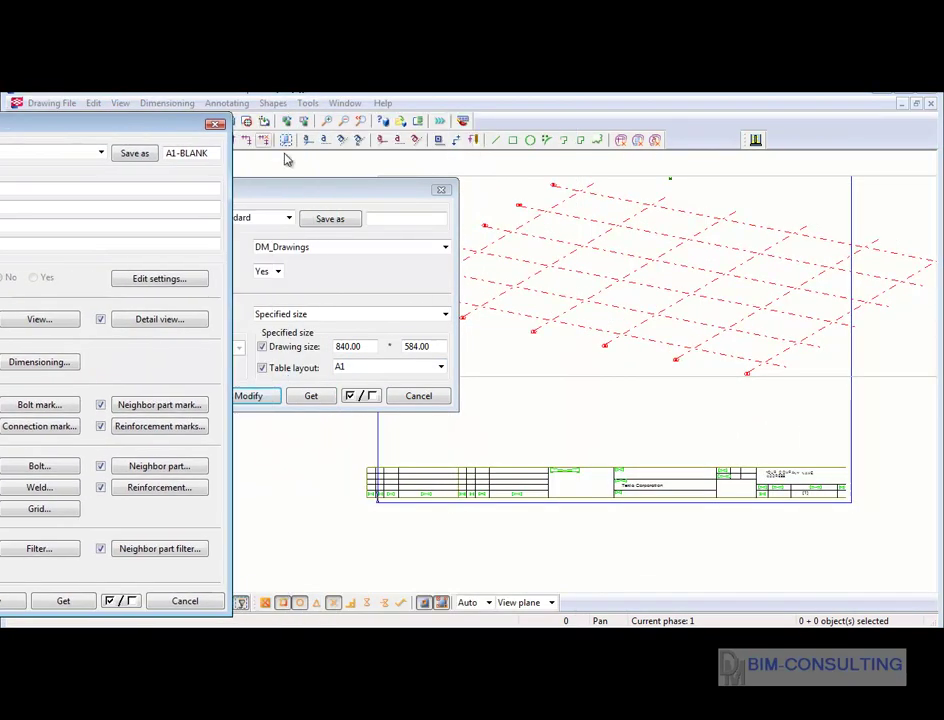
drag(299, 193, 158, 248)
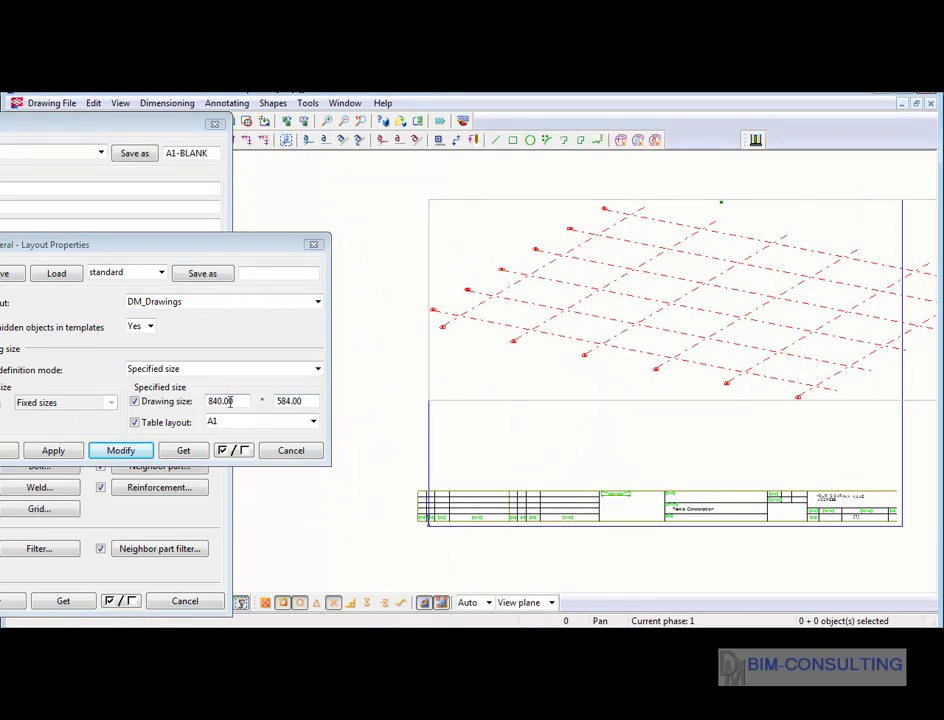
drag(232, 401, 207, 401)
text(850)
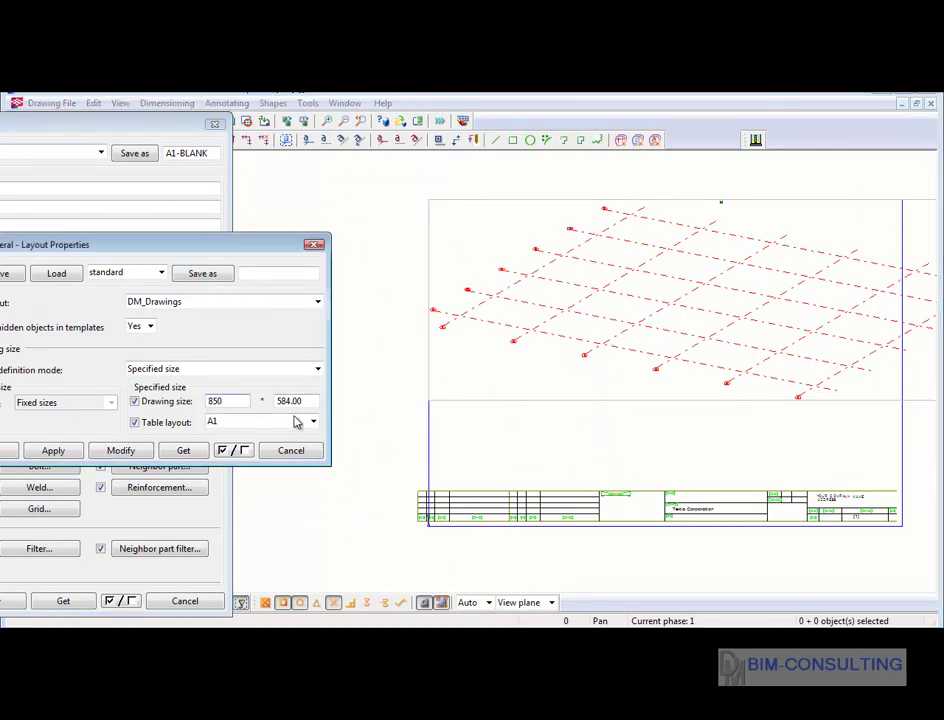
drag(314, 401, 268, 402)
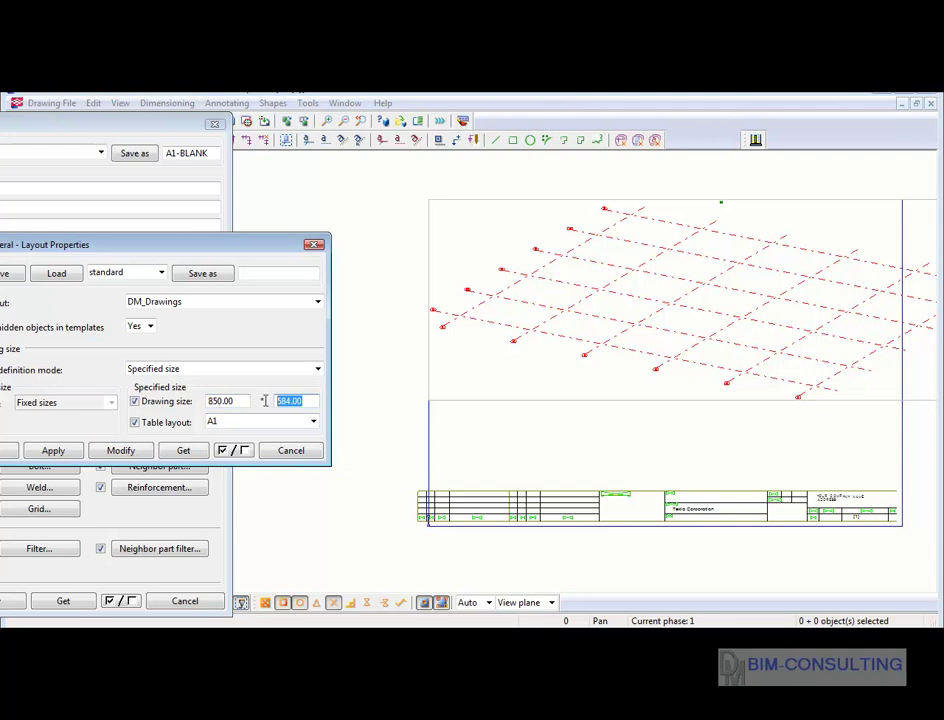
text(590)
click(120, 450)
scroll(690, 555, up, 2)
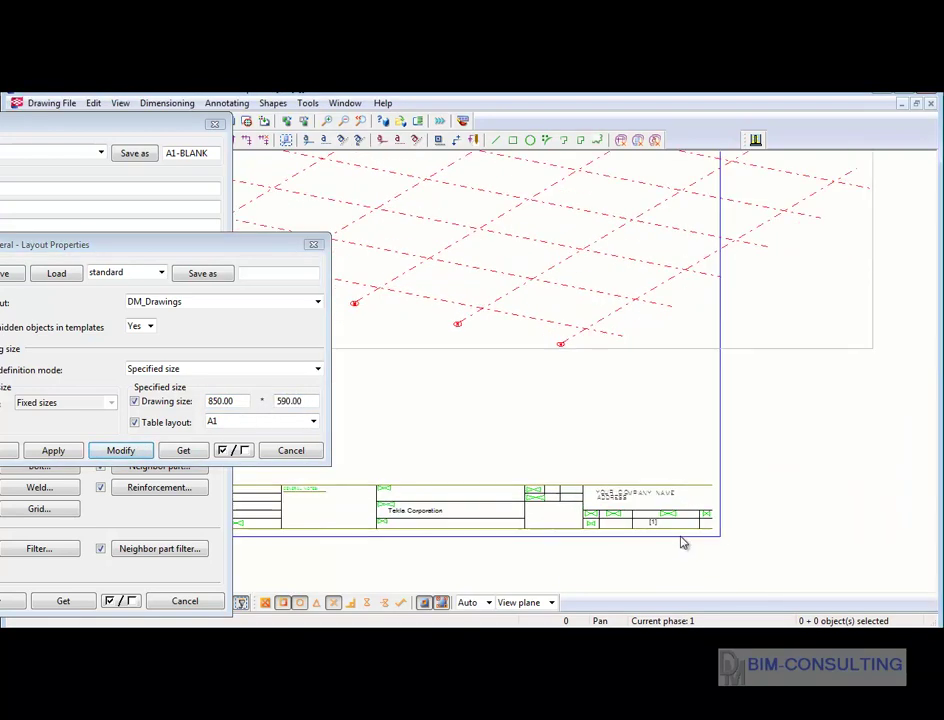
scroll(744, 548, up, 2)
scroll(744, 548, up, 2)
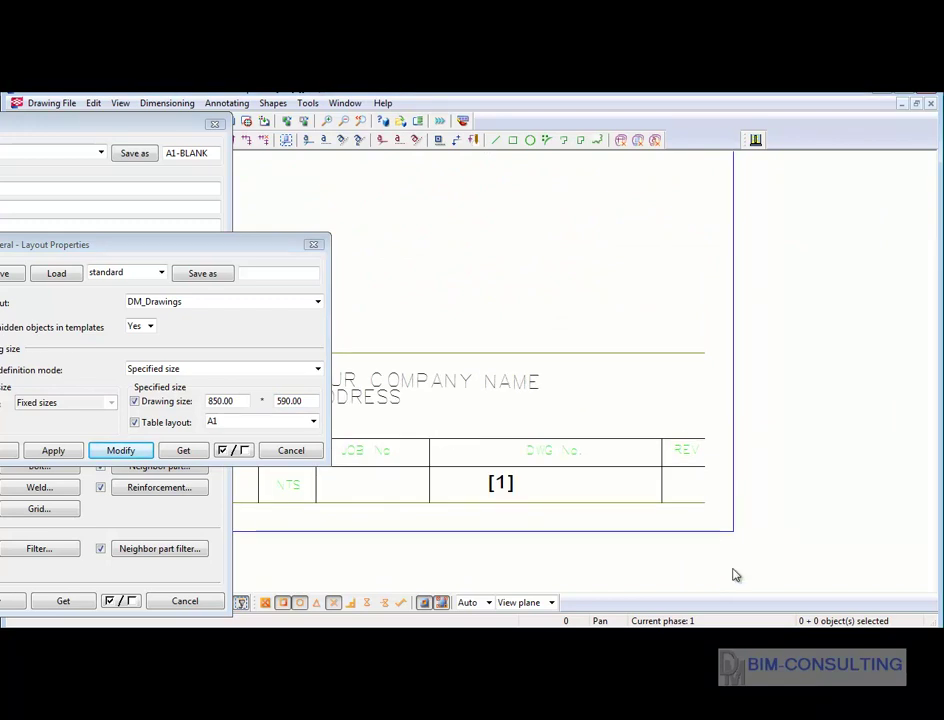
drag(147, 246, 409, 223)
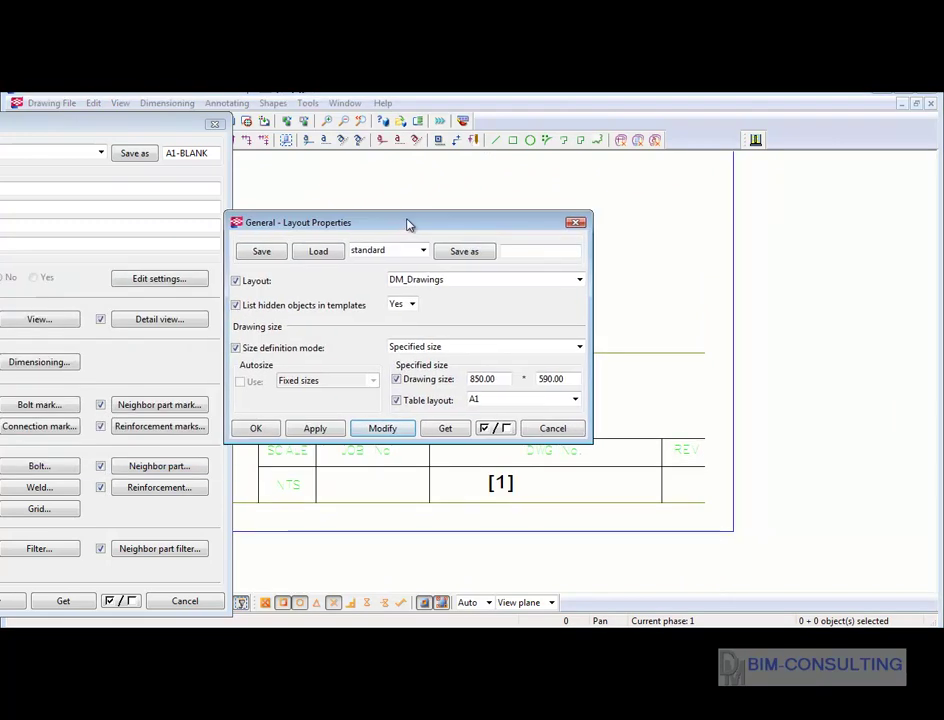
Save the drawing properties as the DM_A1 settings set.
click(256, 433)
mouse_move(180, 122)
mouse_down()
mouse_move(620, 118)
mouse_move(561, 152)
mouse_up()
text(DM_A1)
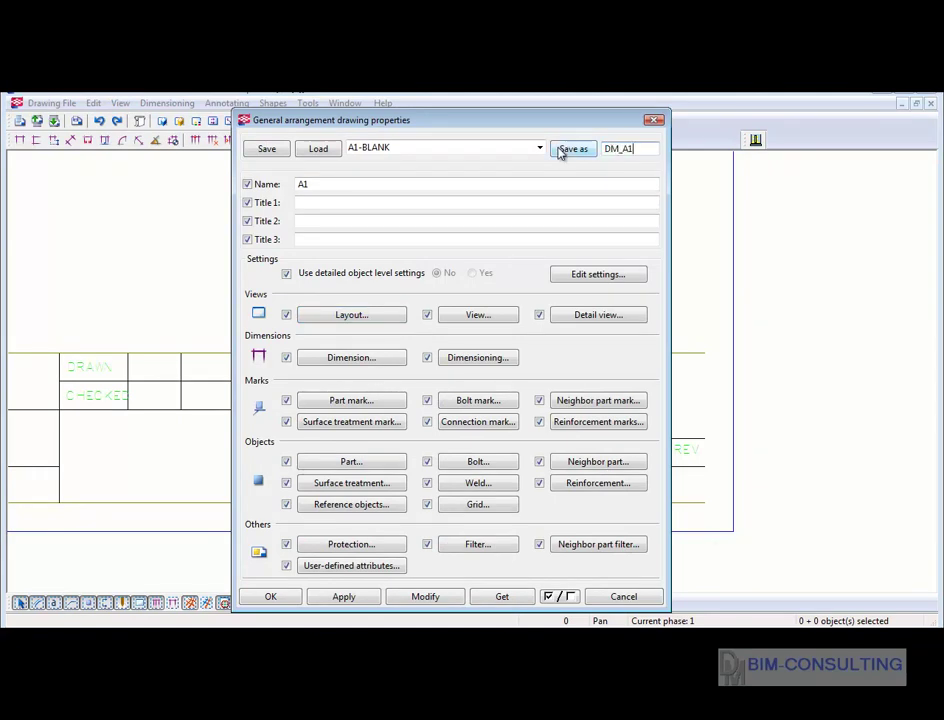
click(575, 150)
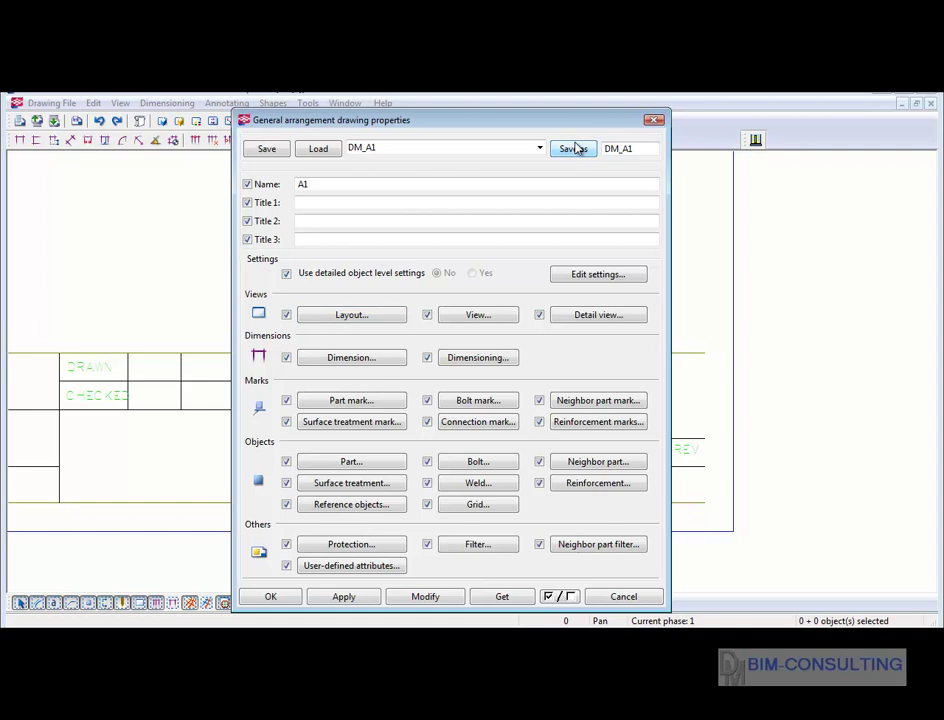
Close the drawing properties and the GA drawing, keeping the changes.
click(654, 120)
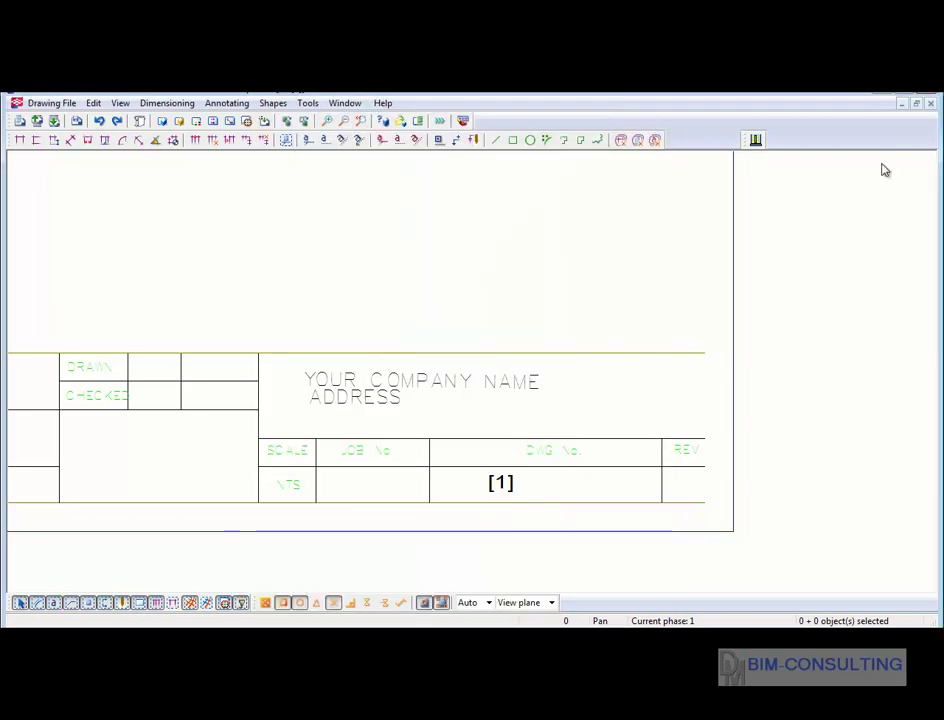
click(930, 103)
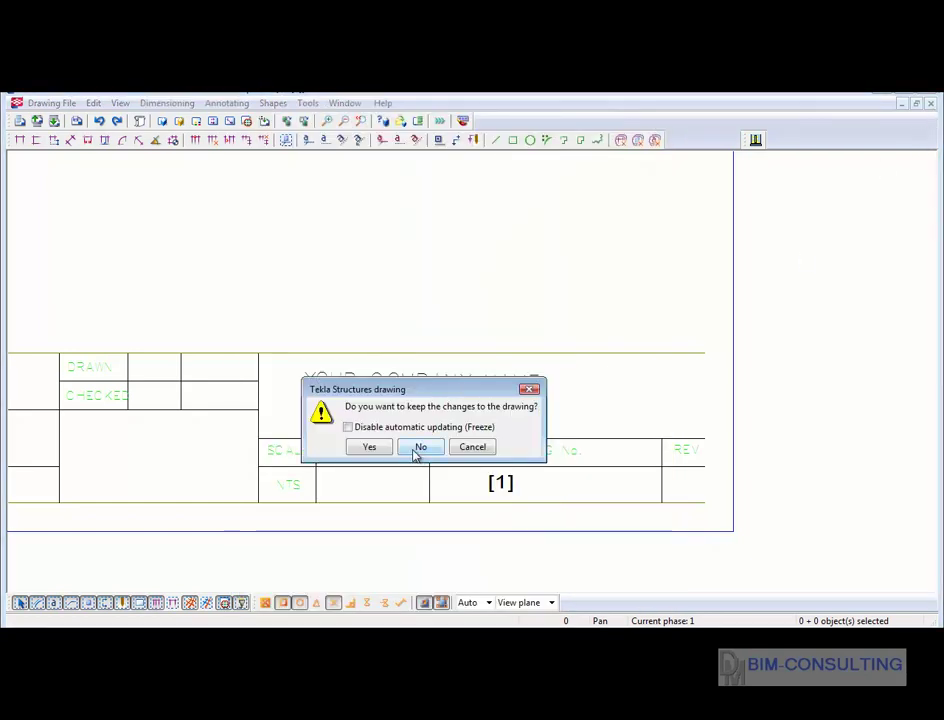
click(369, 447)
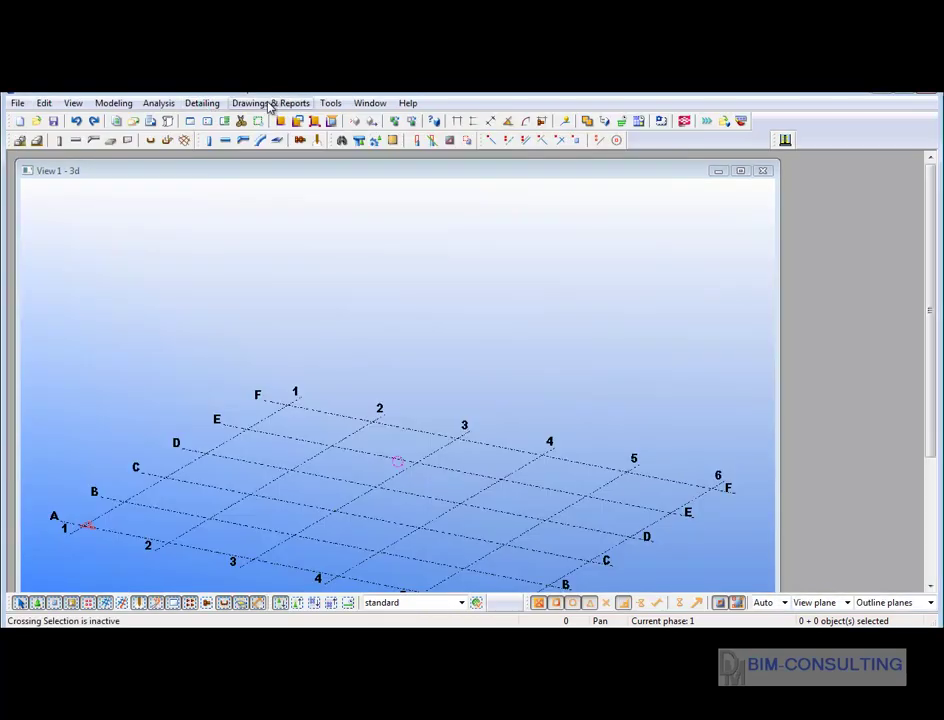
Select DM_TITLE in the tables of DM_Drawings' A1 table layout.
click(268, 104)
mouse_move(286, 328)
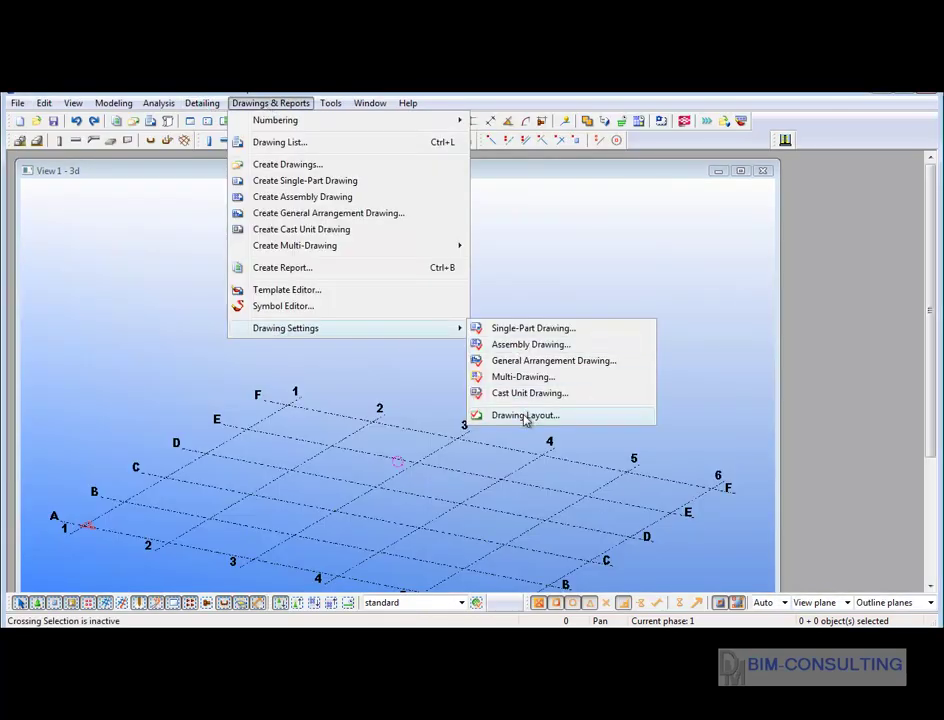
click(525, 416)
click(147, 236)
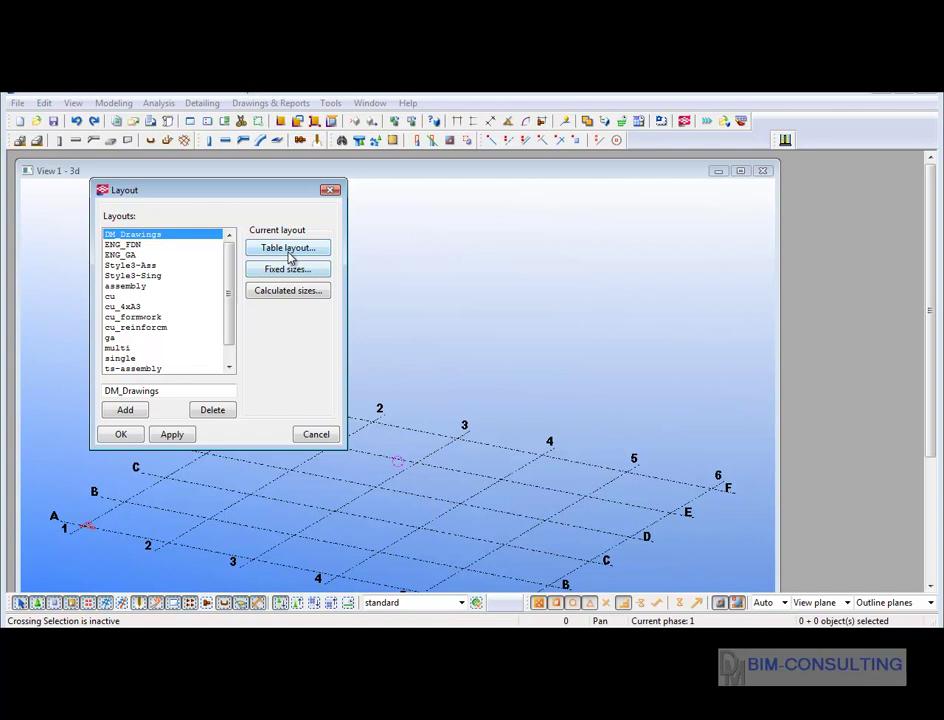
click(290, 250)
click(111, 235)
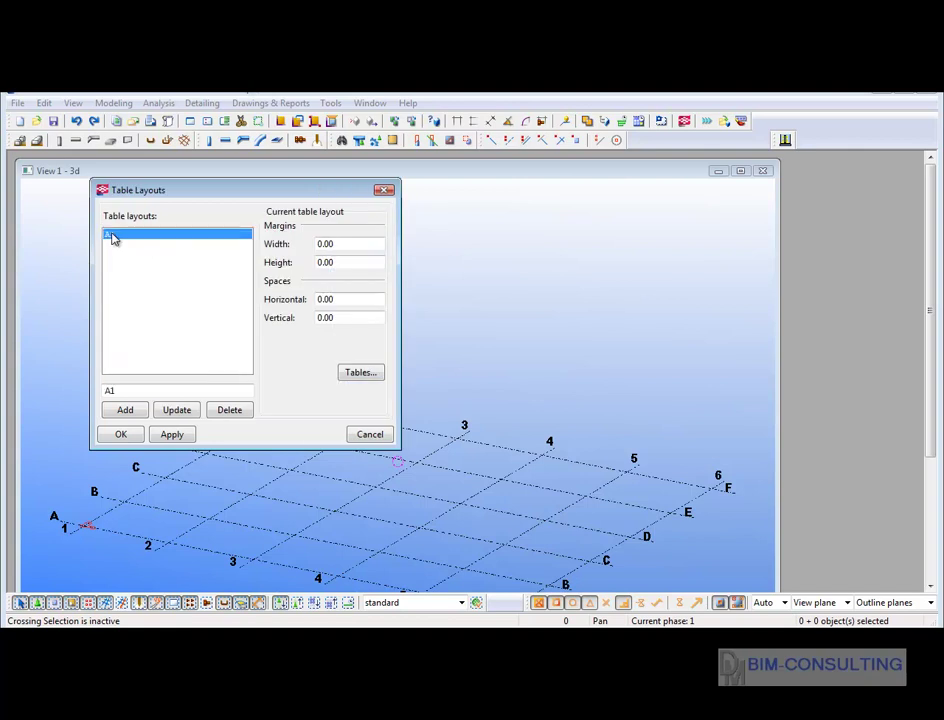
click(360, 373)
click(274, 236)
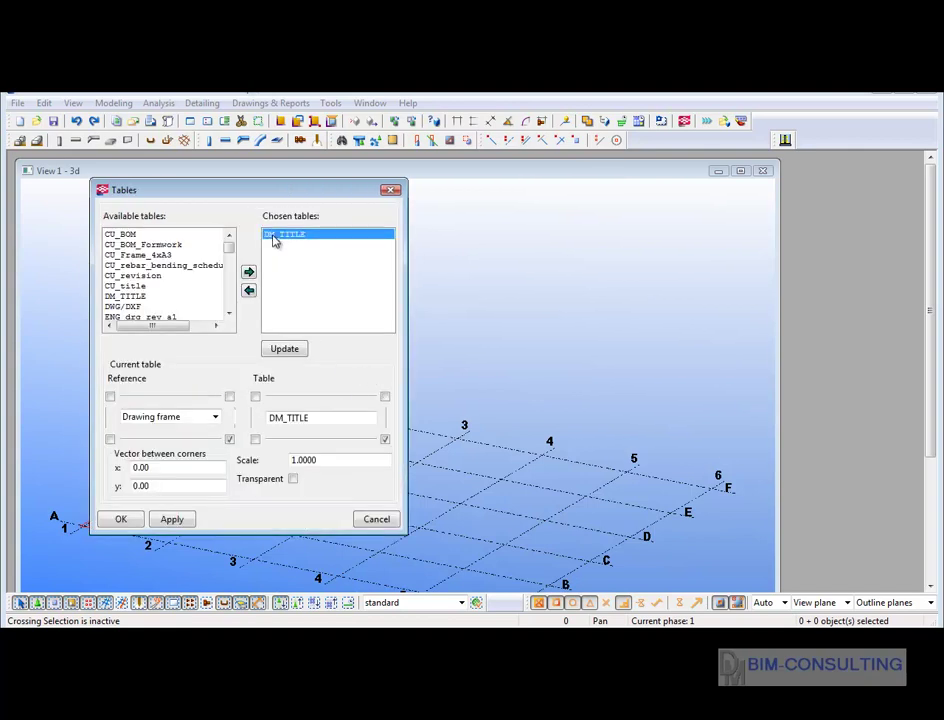
Offset DM_TITLE by x 10 and y -10, and confirm all layout dialogs.
double_click(140, 467)
text(1)
text(0)
key(Tab)
text(-1)
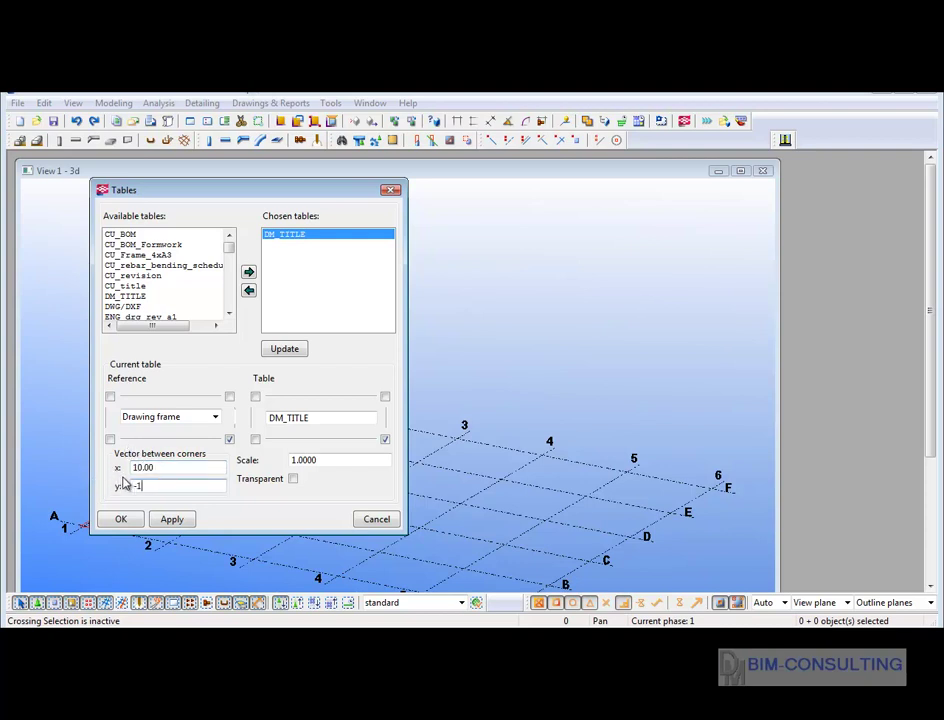
text(0)
click(284, 349)
click(172, 519)
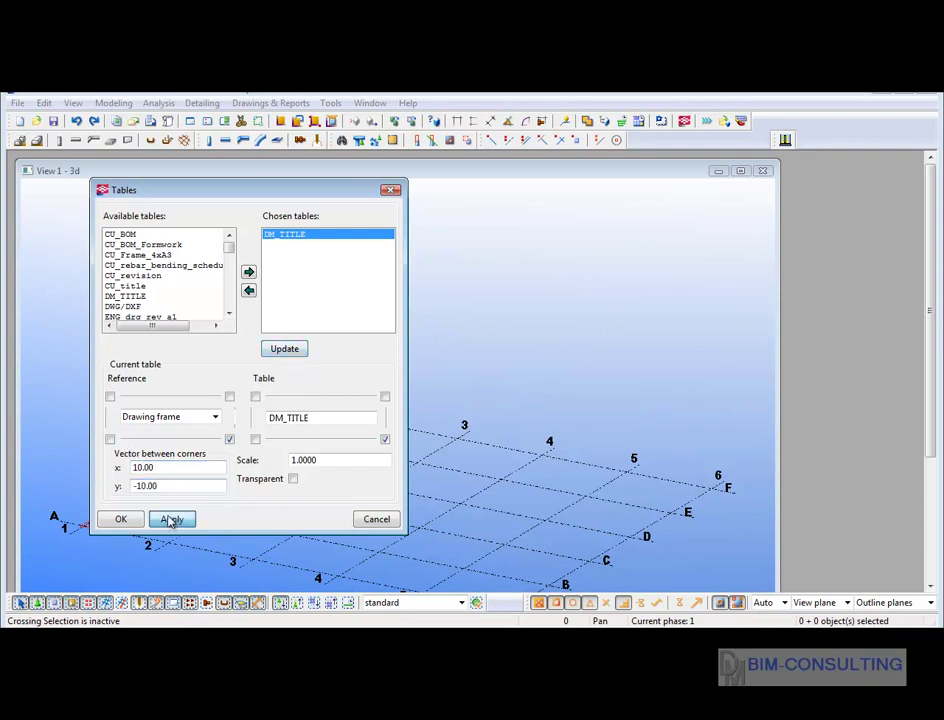
click(121, 519)
click(130, 436)
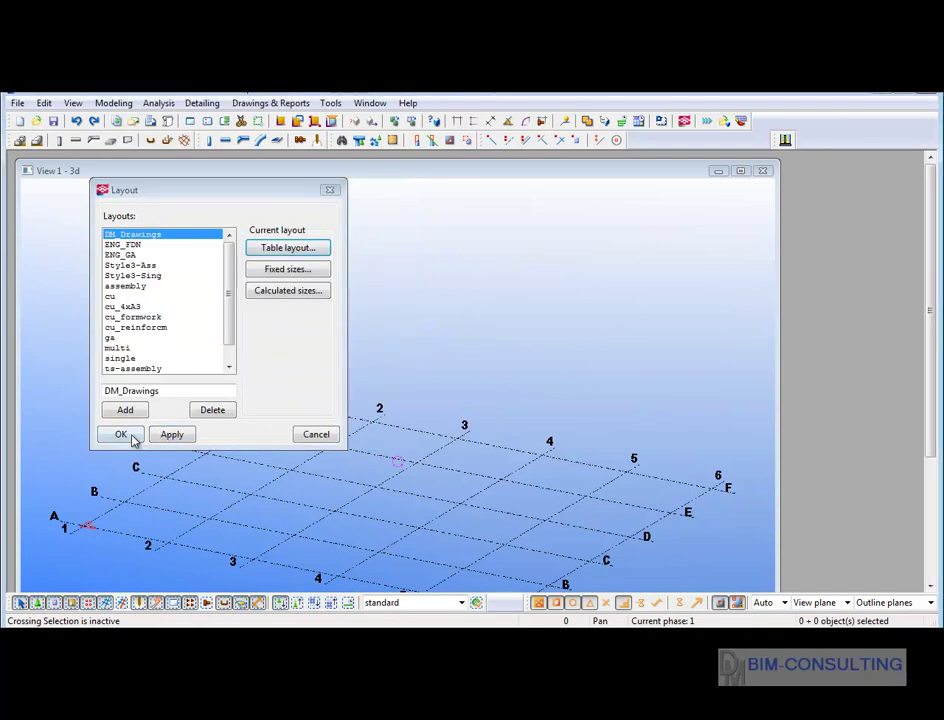
click(176, 435)
click(135, 437)
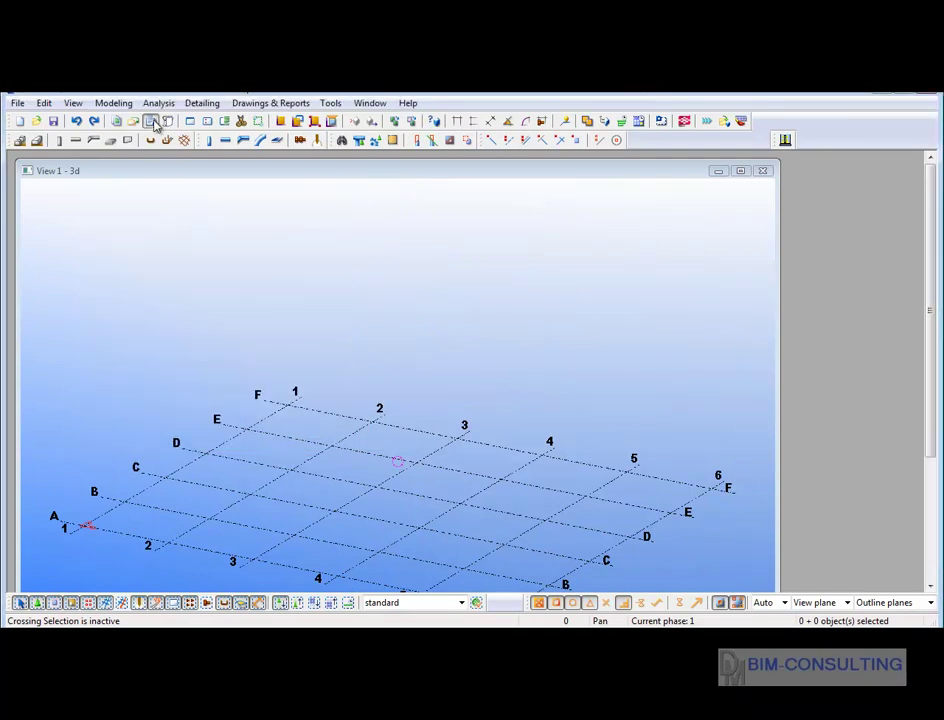
Open GA-drawing from the Drawing List in a maximized window.
click(152, 121)
double_click(362, 393)
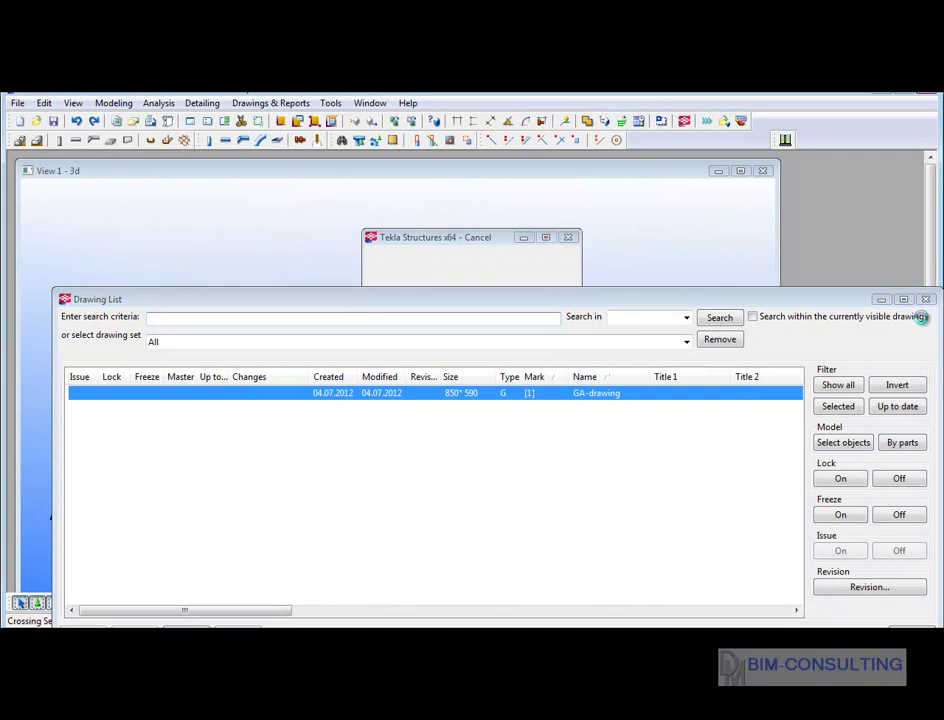
click(925, 299)
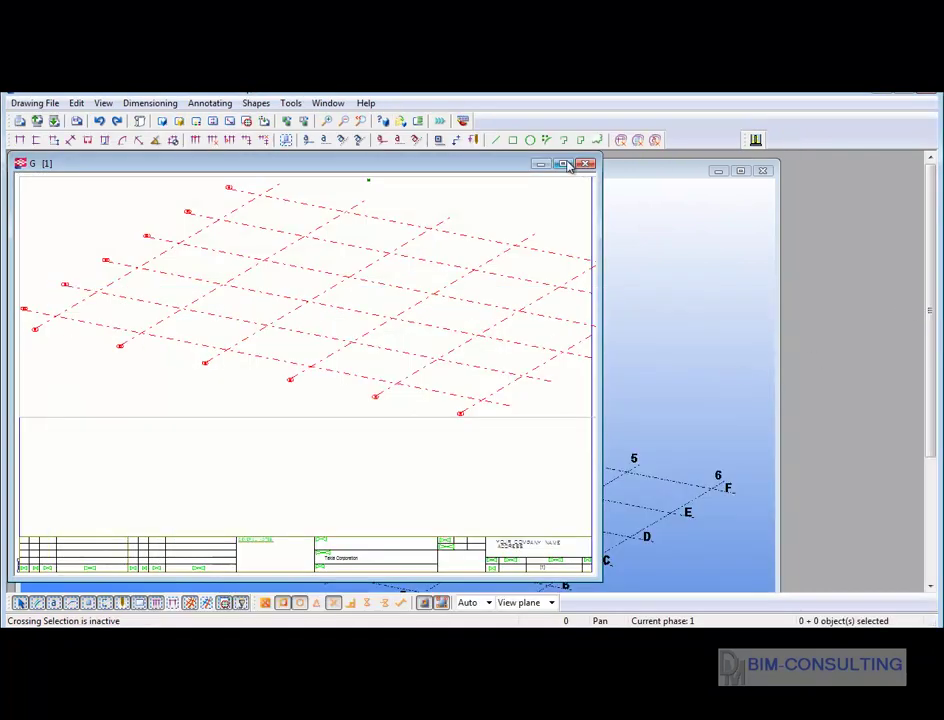
click(568, 165)
Zoom in on the title block to check its inset from the sheet frame.
middle_drag(628, 392, 617, 318)
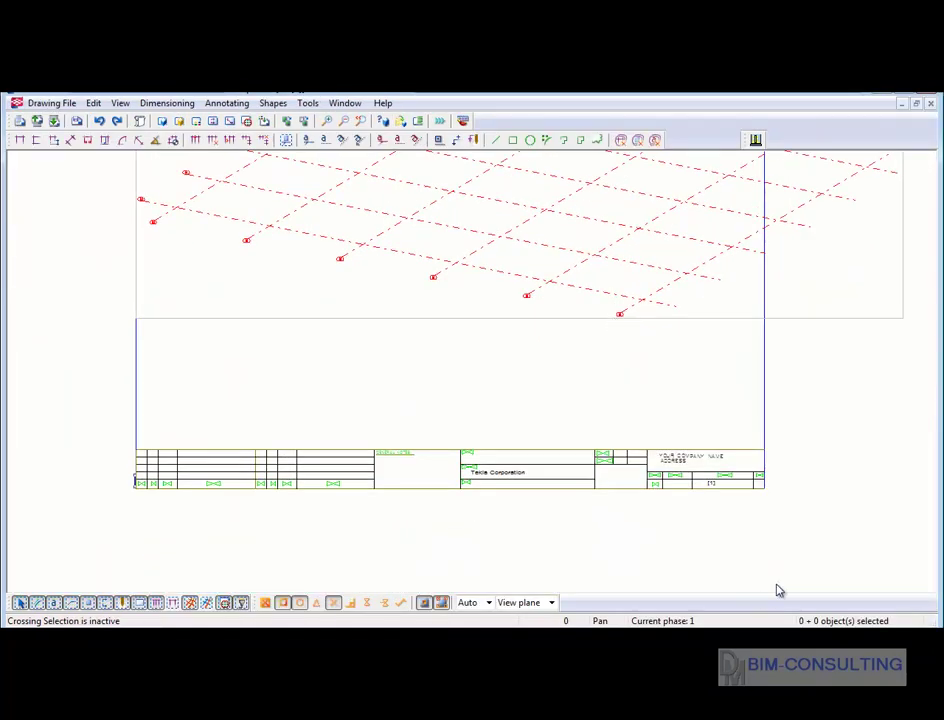
scroll(716, 531, up, 2)
scroll(728, 515, up, 2)
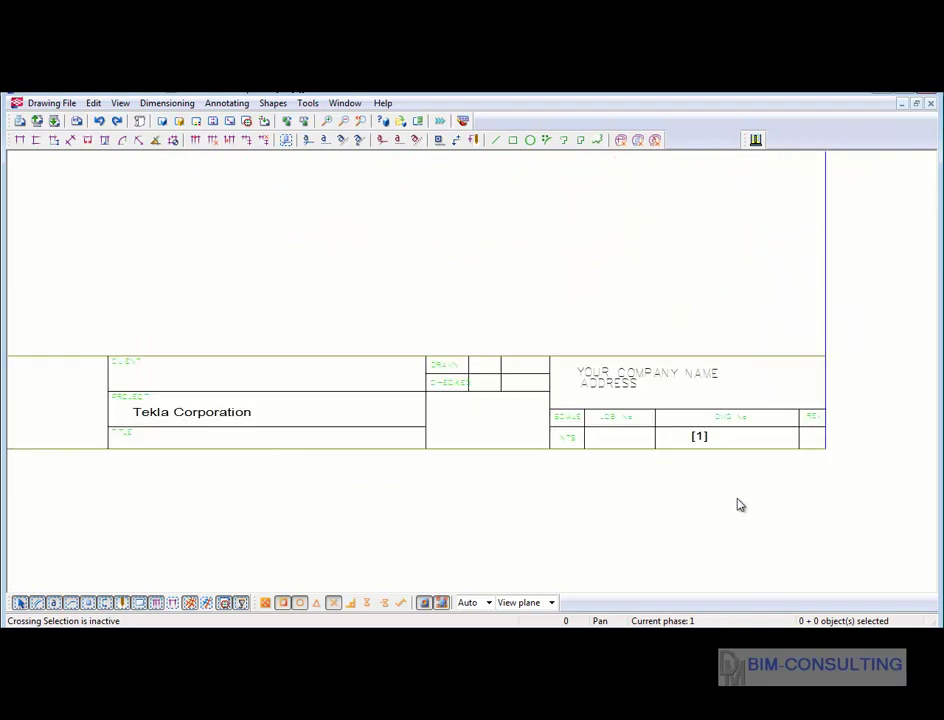
scroll(739, 505, up, 2)
scroll(739, 505, down, 2)
scroll(739, 505, down, 3)
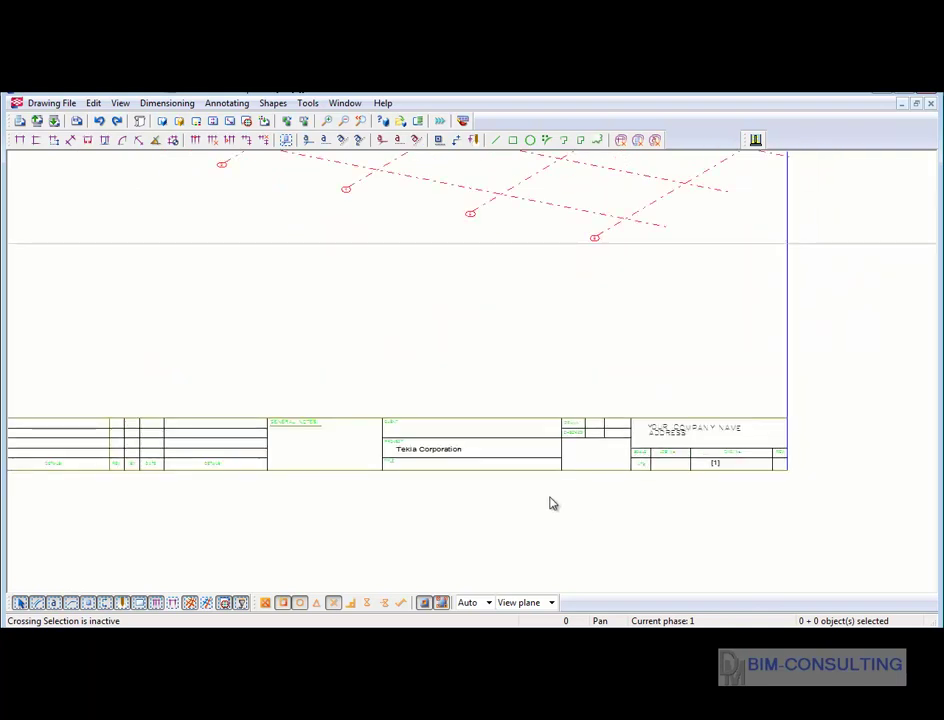
scroll(457, 499, down, 1)
scroll(440, 476, up, 2)
scroll(400, 423, up, 2)
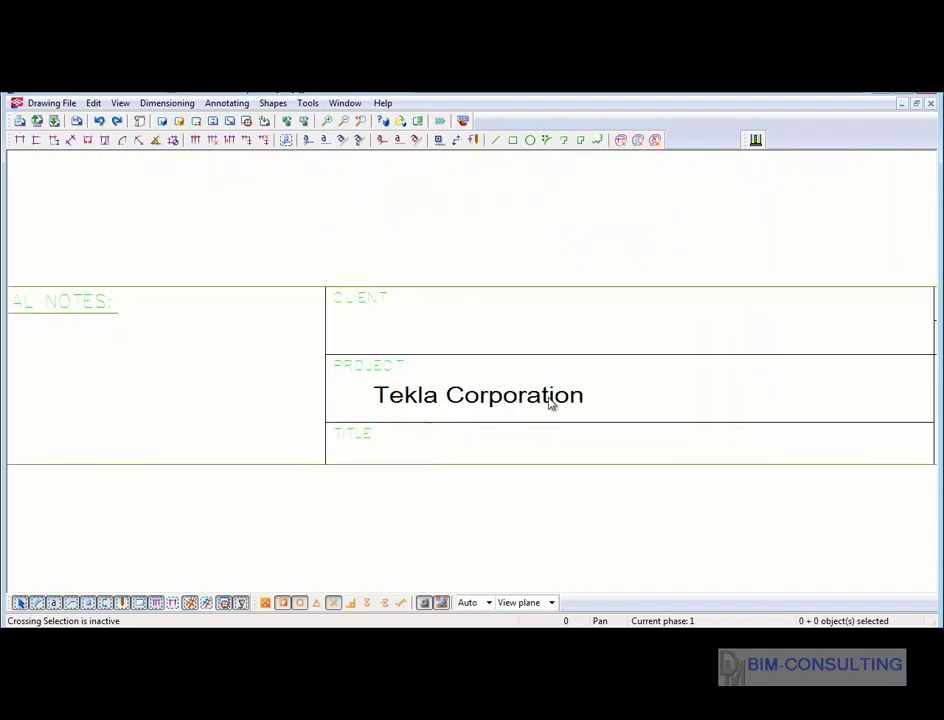
scroll(493, 510, down, 1)
scroll(493, 510, down, 2)
scroll(493, 510, down, 1)
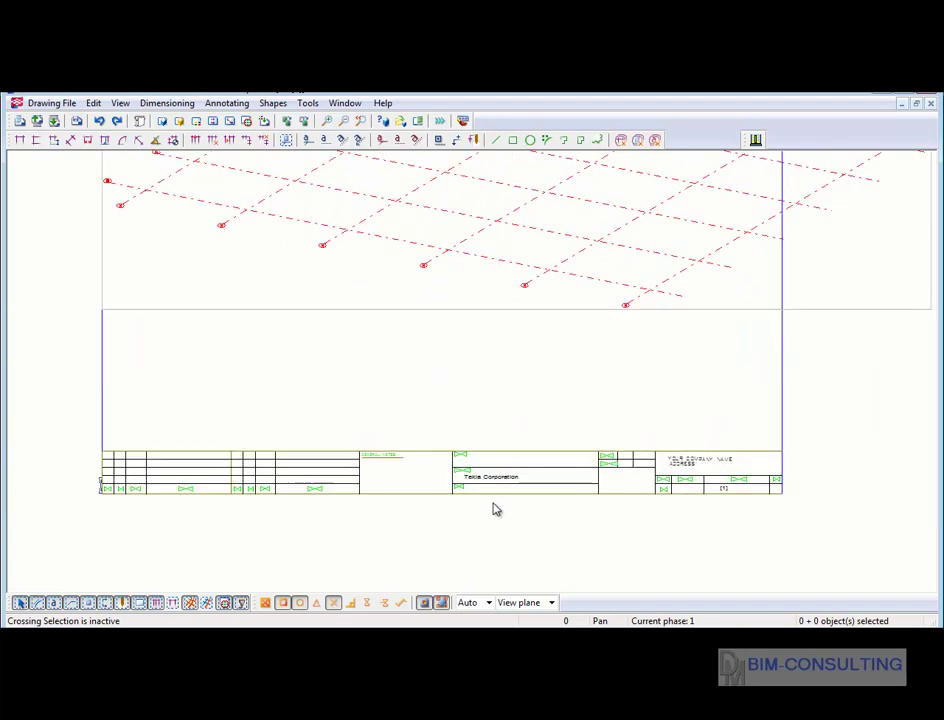